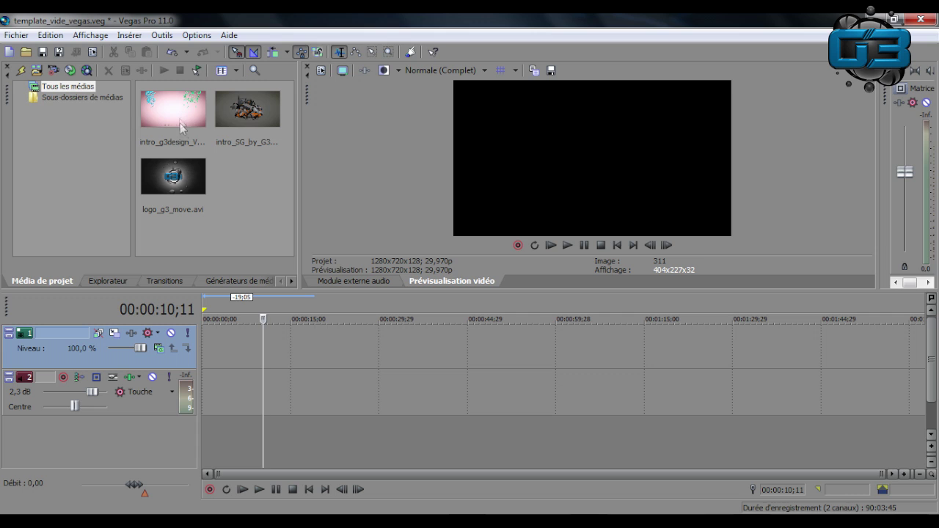
{"action": "left_click_drag", "start_coordinate": [179, 110], "coordinate": [207, 345]}
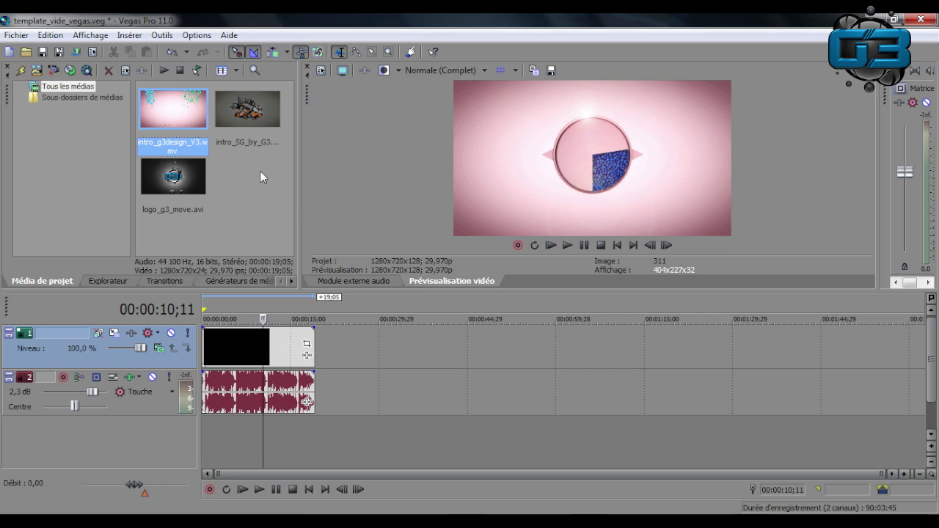
{"action": "left_click", "coordinate": [26, 52]}
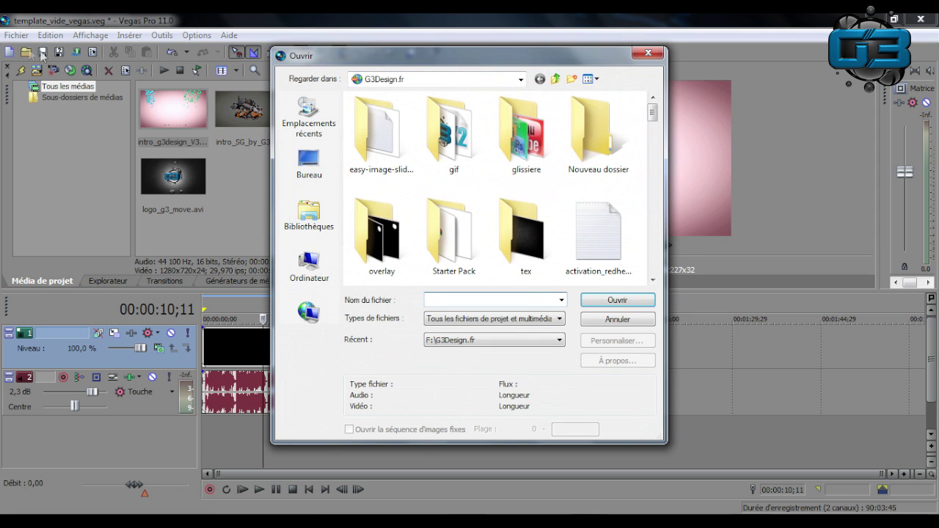
{"action": "left_click", "coordinate": [556, 78]}
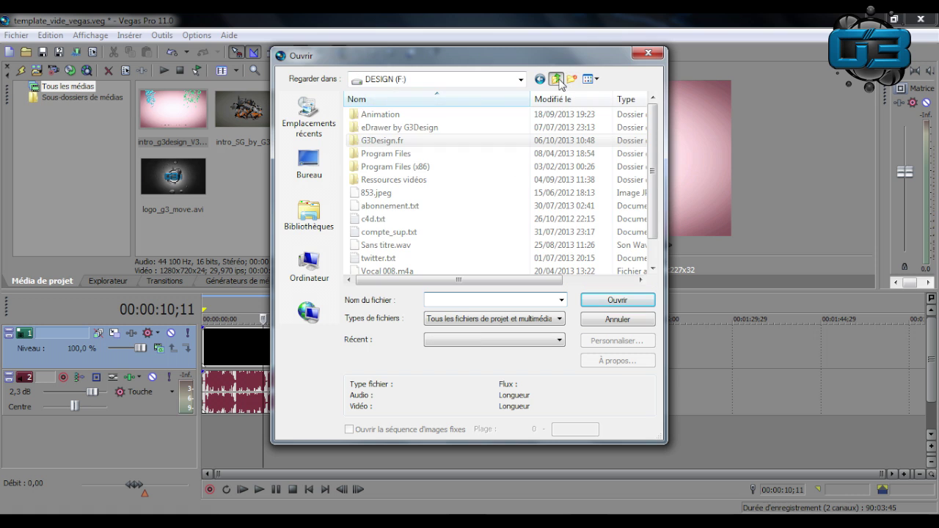
{"action": "double_click", "coordinate": [415, 113]}
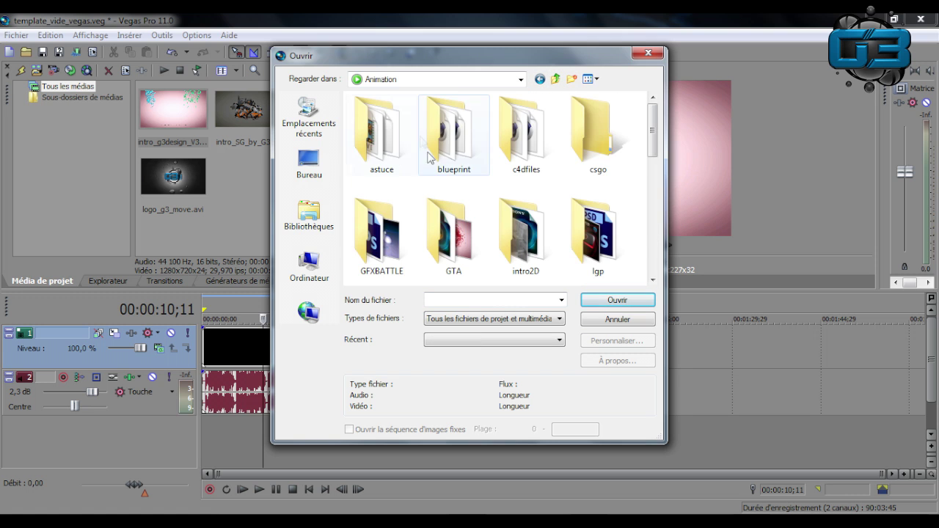
{"action": "scroll", "coordinate": [444, 188], "scroll_direction": "down", "scroll_amount": 3}
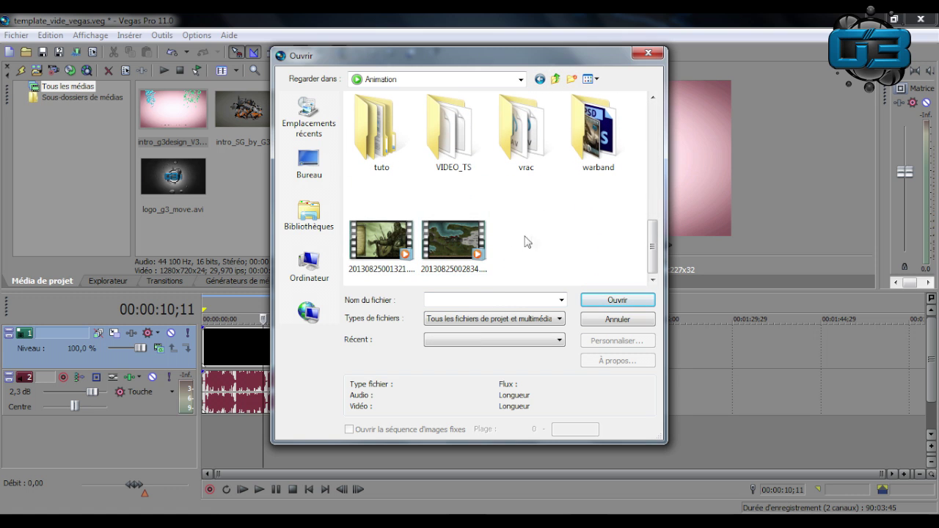
{"action": "scroll", "coordinate": [568, 220], "scroll_direction": "up", "scroll_amount": 5}
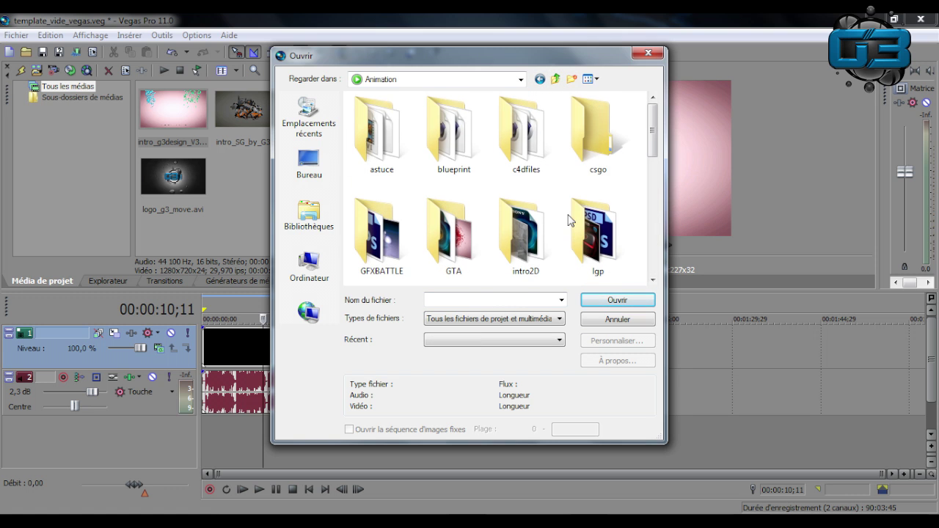
{"action": "left_click", "coordinate": [657, 58]}
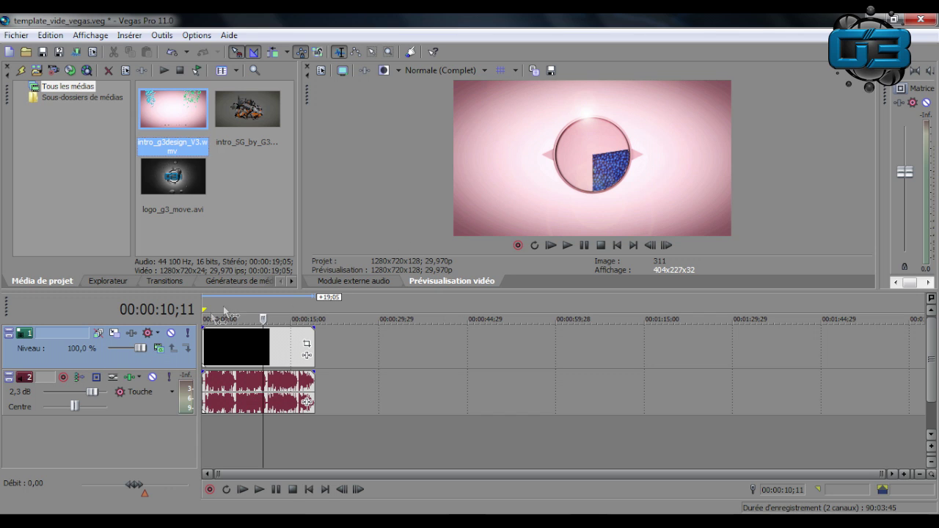
{"action": "left_click", "coordinate": [220, 339]}
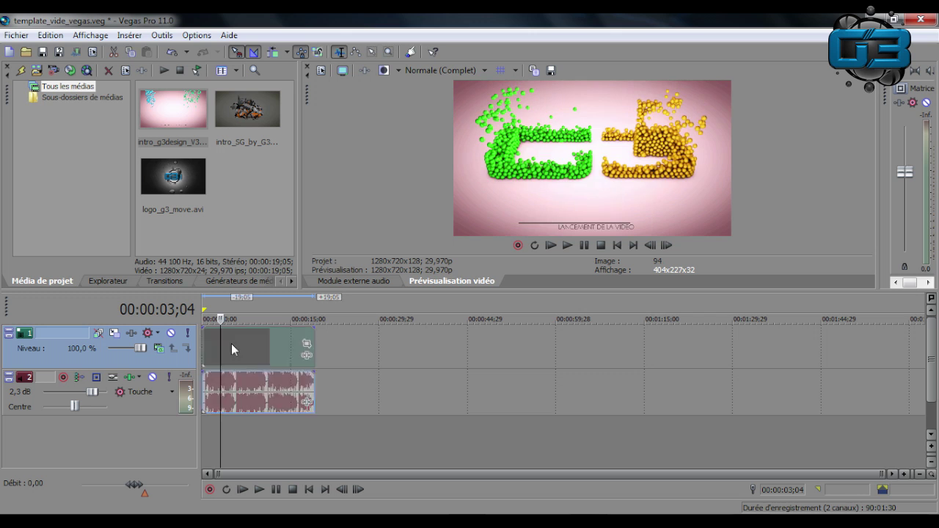
{"action": "key", "text": "Delete"}
- Duplicate the audio track and the video track to get two of each
{"action": "right_click", "coordinate": [163, 403]}
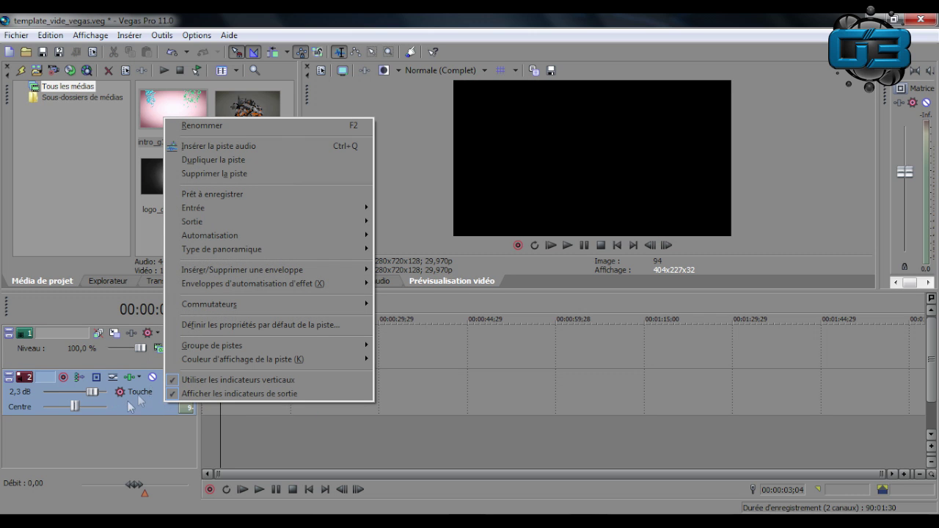
{"action": "left_click", "coordinate": [250, 161]}
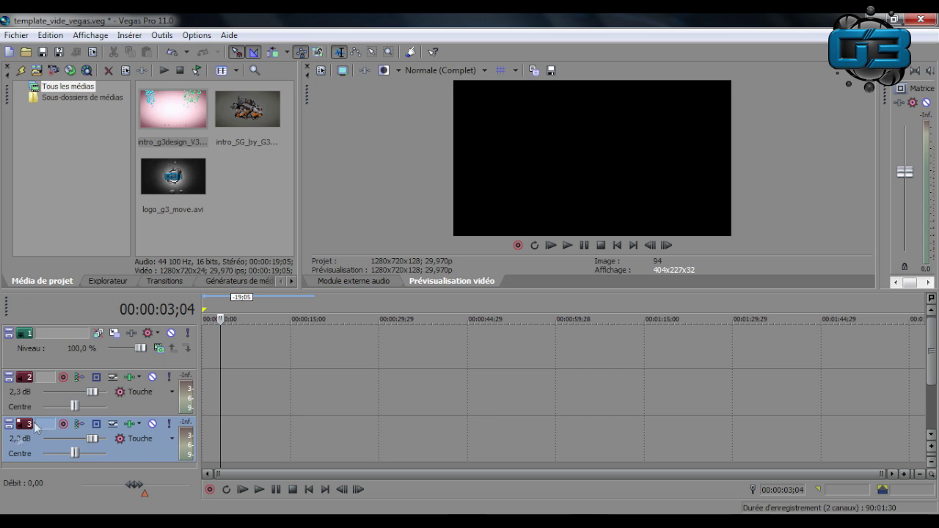
{"action": "right_click", "coordinate": [126, 359]}
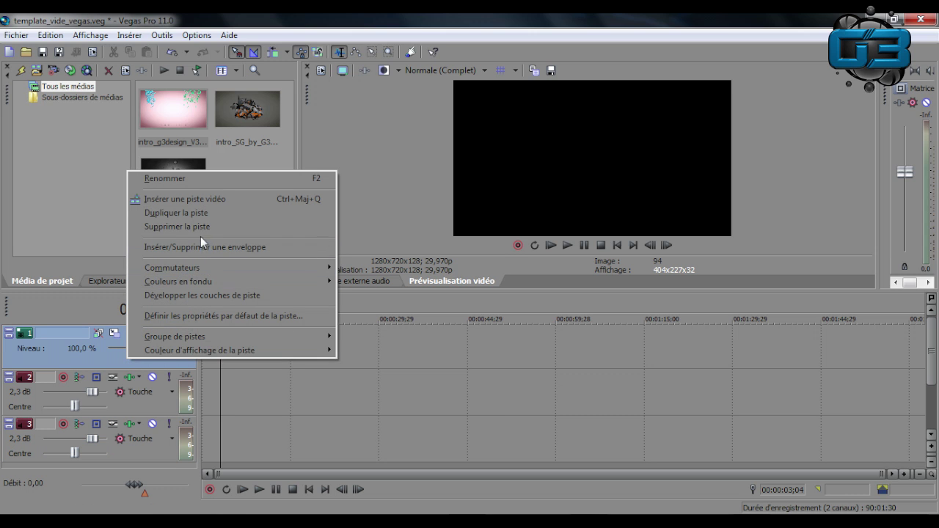
{"action": "left_click", "coordinate": [200, 217]}
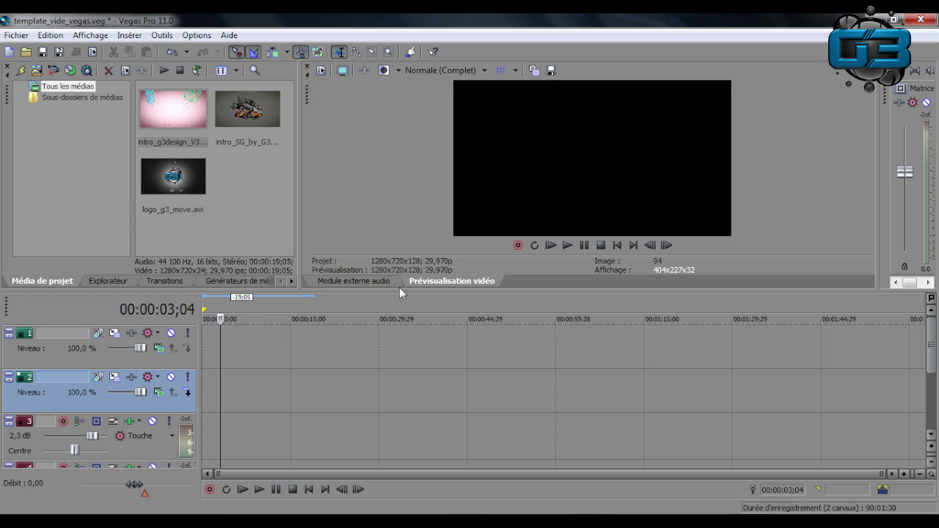
- Resize the workspace areas to narrow the project media list and give the timeline enough height for all four tracks
{"action": "left_click_drag", "start_coordinate": [397, 290], "coordinate": [400, 201]}
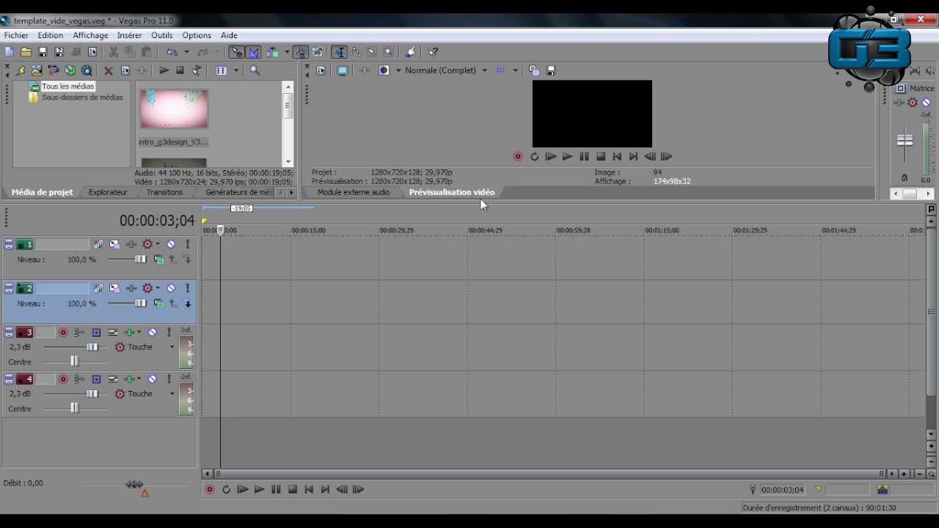
{"action": "left_click_drag", "start_coordinate": [480, 200], "coordinate": [453, 306]}
{"action": "left_click_drag", "start_coordinate": [298, 232], "coordinate": [259, 246]}
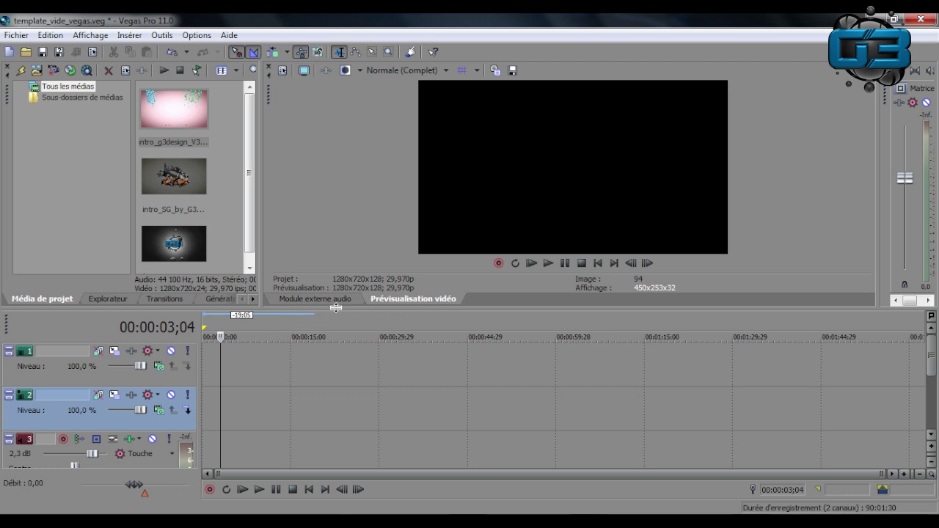
{"action": "left_click_drag", "start_coordinate": [336, 303], "coordinate": [350, 228]}
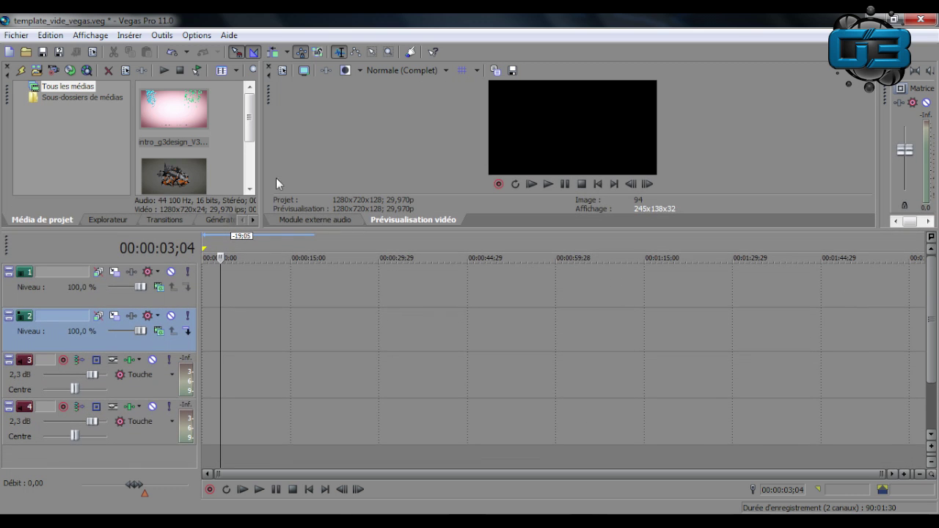
- Place intro_g3design_V3.wmv at the start of the second video track, with the intro_SG_by_G3Design.wmv clip directly behind it
{"action": "scroll", "coordinate": [223, 125], "scroll_direction": "down", "scroll_amount": 4}
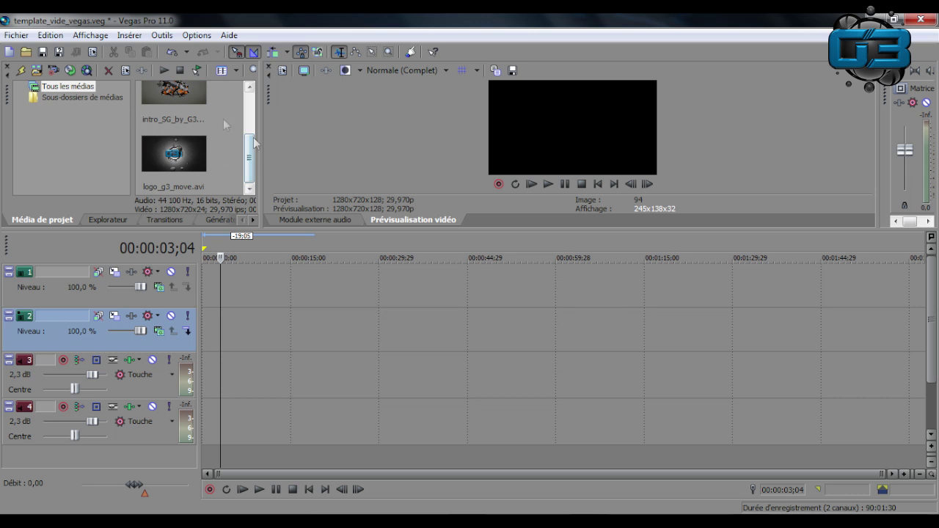
{"action": "scroll", "coordinate": [220, 132], "scroll_direction": "up", "scroll_amount": 4}
{"action": "left_click_drag", "start_coordinate": [173, 110], "coordinate": [206, 338]}
{"action": "left_click_drag", "start_coordinate": [178, 183], "coordinate": [324, 339]}
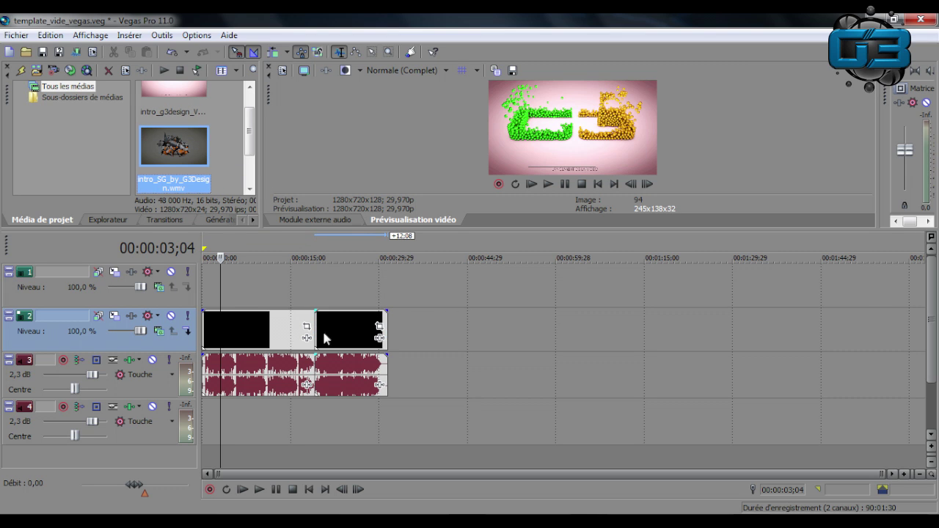
- Play the first intro clip from 00:00:09;24 and pause playback near its end
{"action": "left_click", "coordinate": [311, 245]}
{"action": "left_click", "coordinate": [300, 247]}
{"action": "left_click_drag", "start_coordinate": [288, 248], "coordinate": [260, 245]}
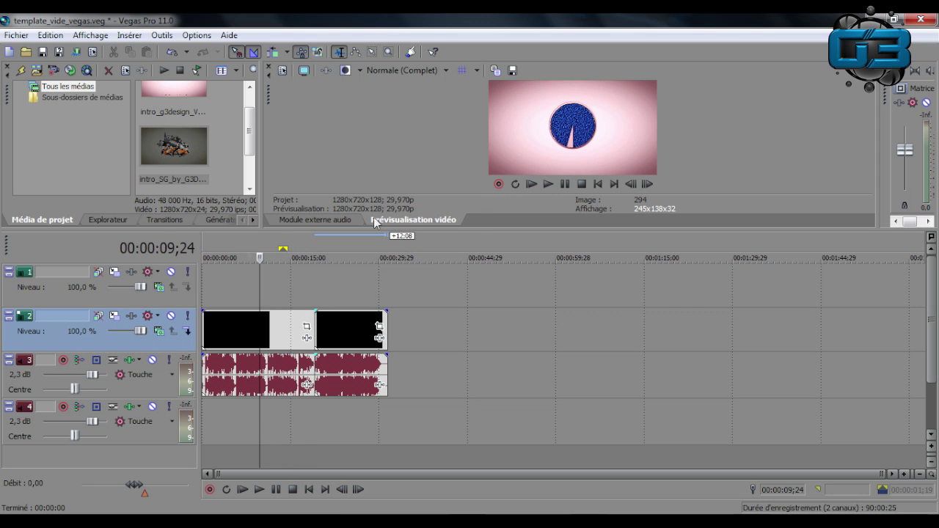
{"action": "key", "text": "space"}
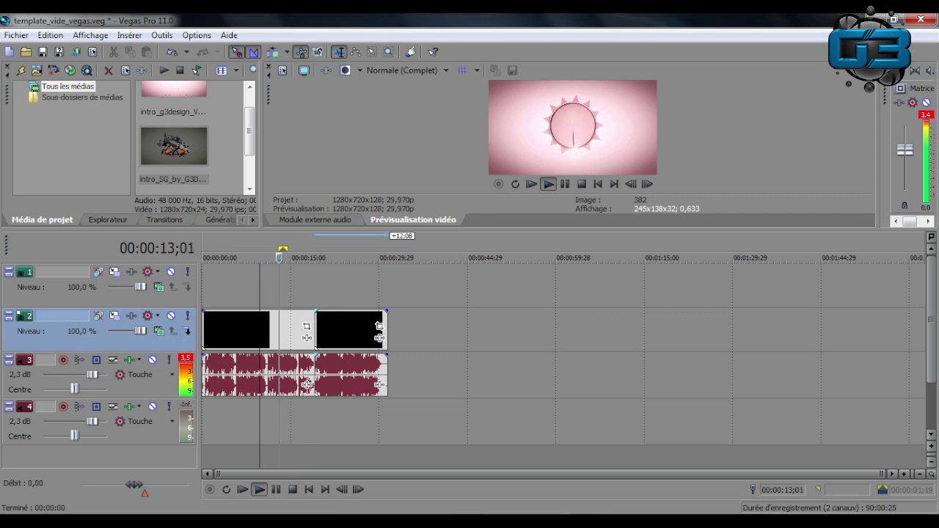
{"action": "key", "text": "Return"}
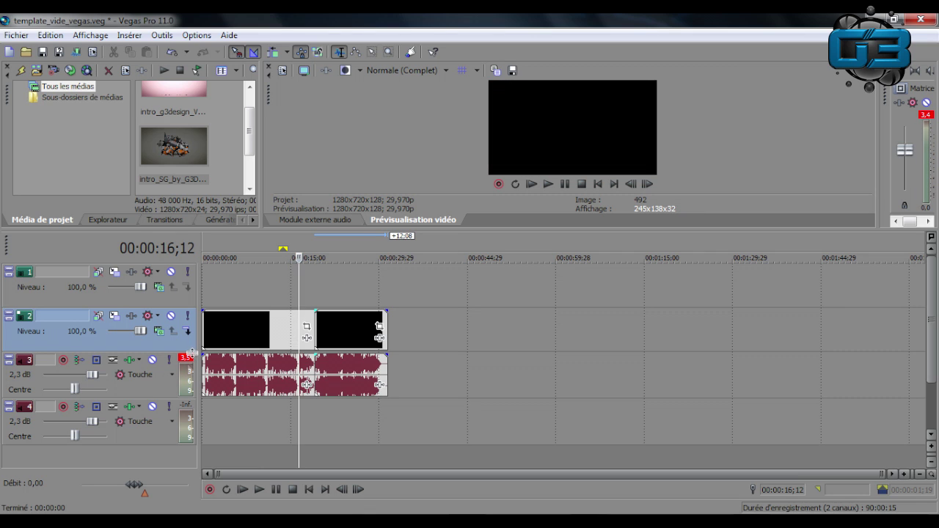
- Set the volume of both audio tracks to 0,0 dB and reset the track's peak indicator
{"action": "left_click_drag", "start_coordinate": [93, 374], "coordinate": [85, 377]}
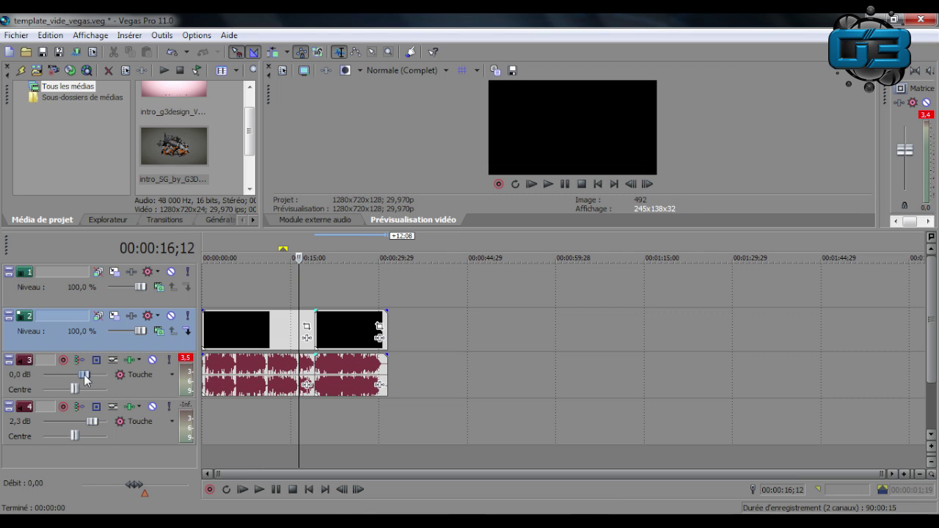
{"action": "left_click_drag", "start_coordinate": [93, 423], "coordinate": [91, 426]}
{"action": "left_click", "coordinate": [187, 359]}
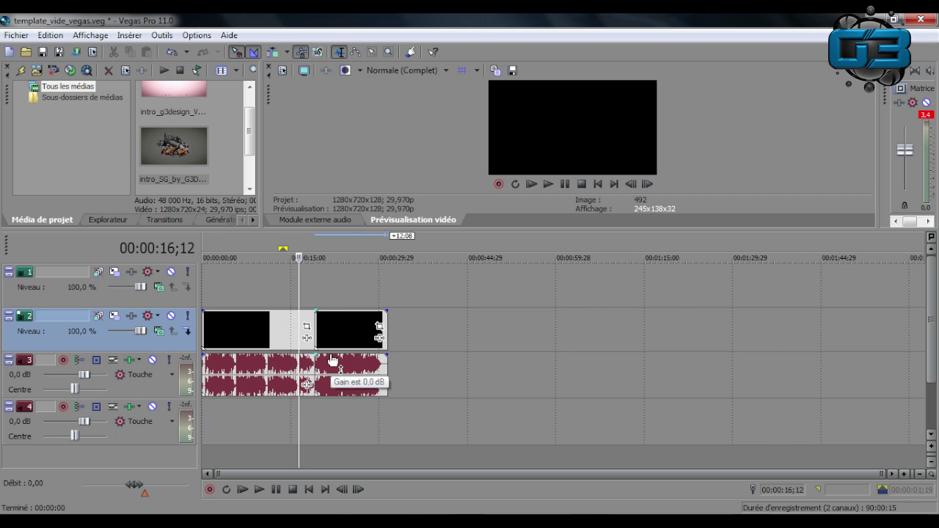
- Move the second intro clip earlier so it overlaps the end of the first with a 0;20 crossfade
{"action": "scroll", "coordinate": [332, 360], "scroll_direction": "up", "scroll_amount": 4}
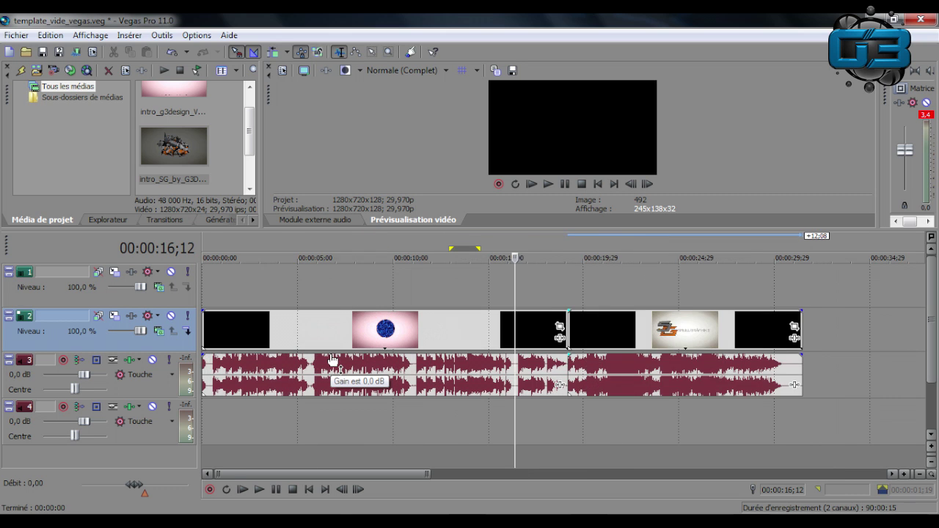
{"action": "scroll", "coordinate": [332, 359], "scroll_direction": "up", "scroll_amount": 1}
{"action": "left_click_drag", "start_coordinate": [323, 473], "coordinate": [378, 470]}
{"action": "scroll", "coordinate": [369, 387], "scroll_direction": "up", "scroll_amount": 1}
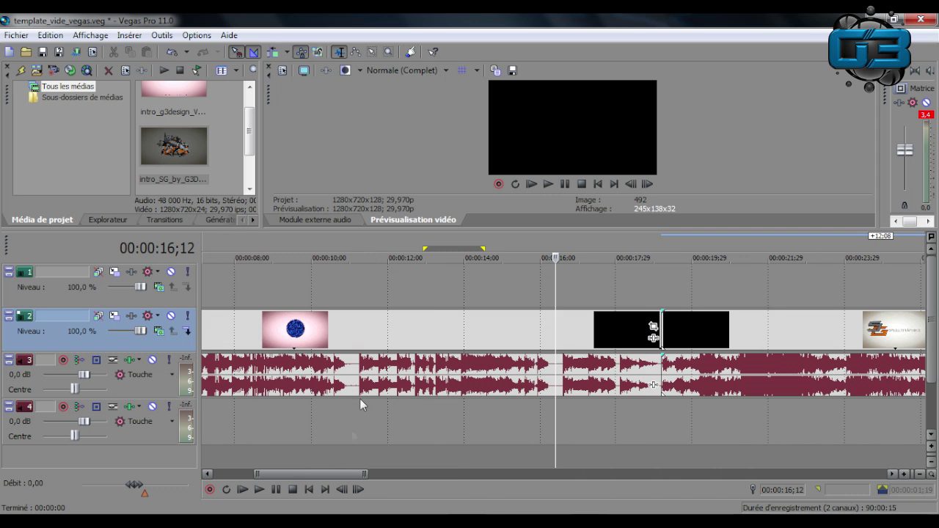
{"action": "left_click_drag", "start_coordinate": [338, 473], "coordinate": [373, 473]}
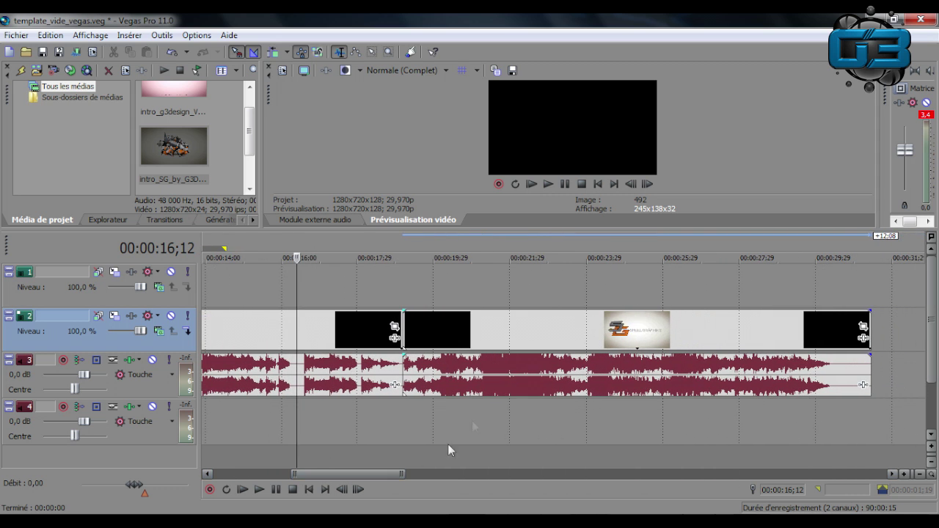
{"action": "left_click_drag", "start_coordinate": [497, 324], "coordinate": [464, 350]}
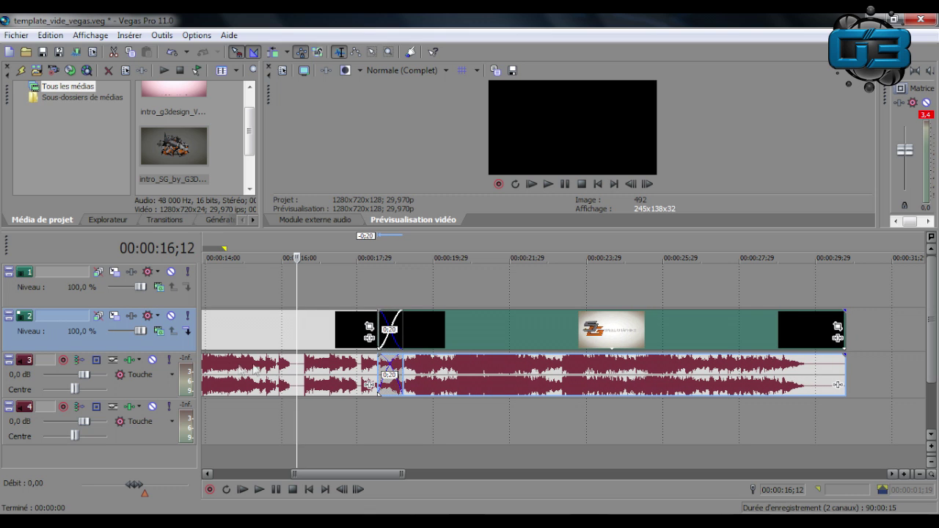
- Mute the upper audio track and split the first intro clip at 00:00:15;18
{"action": "left_click", "coordinate": [154, 360]}
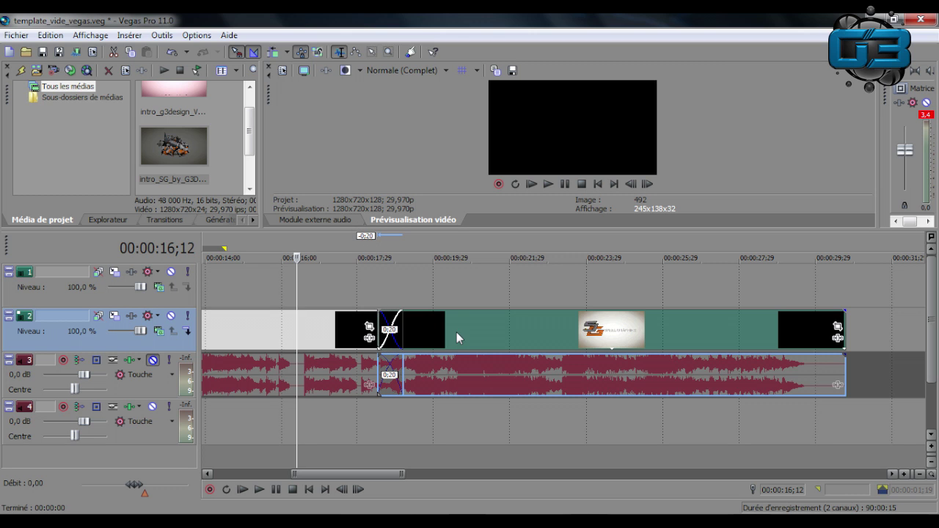
{"action": "left_click_drag", "start_coordinate": [396, 473], "coordinate": [370, 474]}
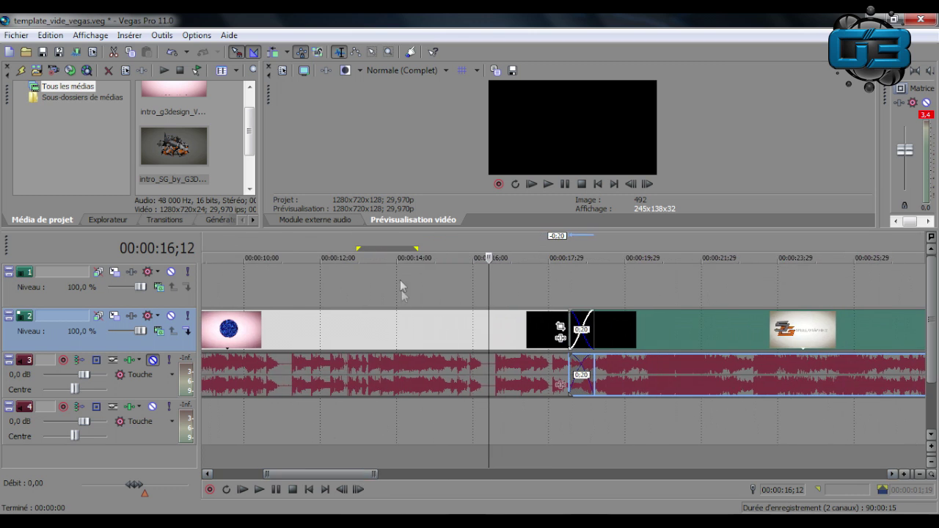
{"action": "left_click", "coordinate": [436, 247]}
{"action": "left_click", "coordinate": [411, 248]}
{"action": "left_click", "coordinate": [426, 242]}
{"action": "left_click", "coordinate": [439, 237]}
{"action": "left_click", "coordinate": [458, 239]}
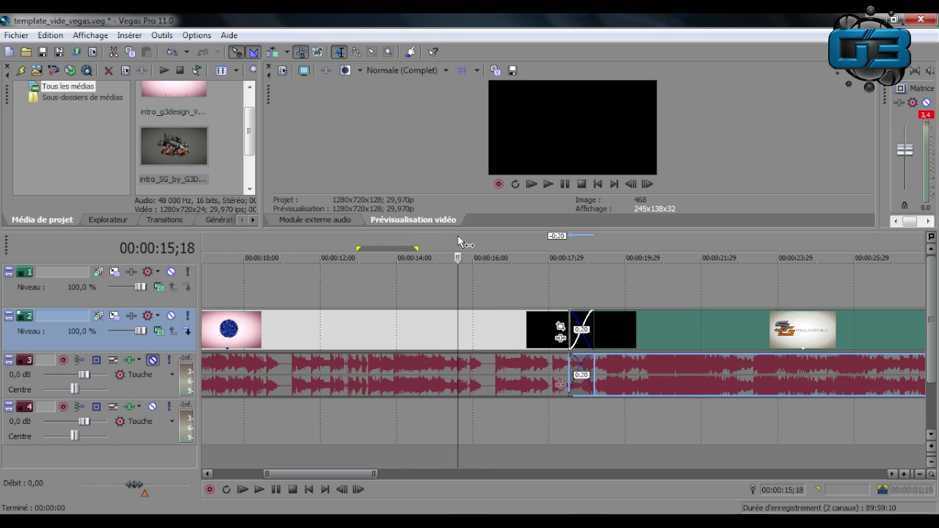
{"action": "left_click", "coordinate": [456, 334]}
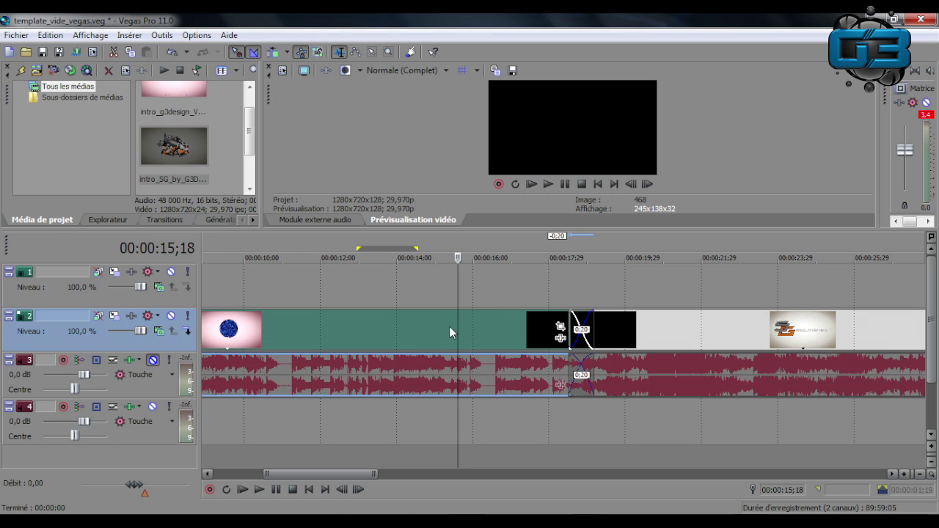
{"action": "key", "text": "s"}
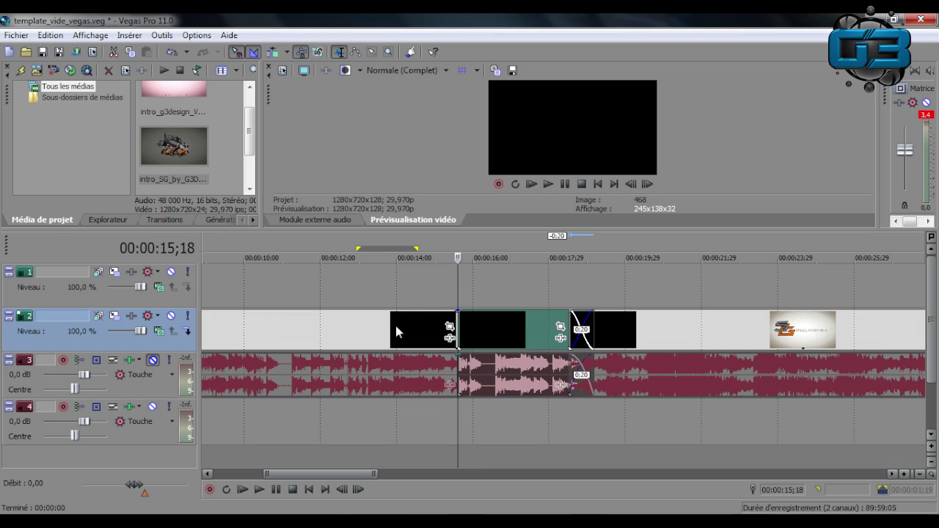
- Move the second intro's video to the upper video track and its audio to the lower audio track, starting about 1;05 before the split
{"action": "left_click", "coordinate": [517, 321]}
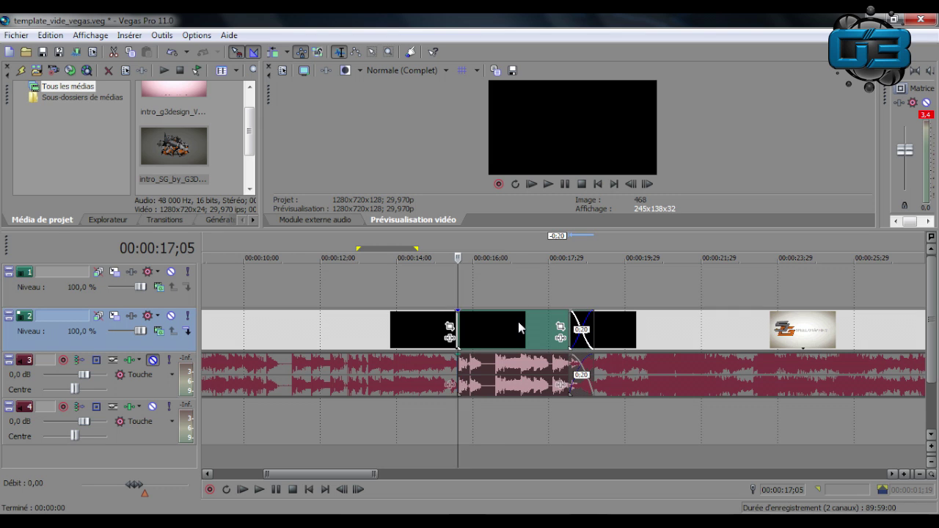
{"action": "left_click", "coordinate": [640, 329]}
{"action": "left_click_drag", "start_coordinate": [660, 328], "coordinate": [504, 288]}
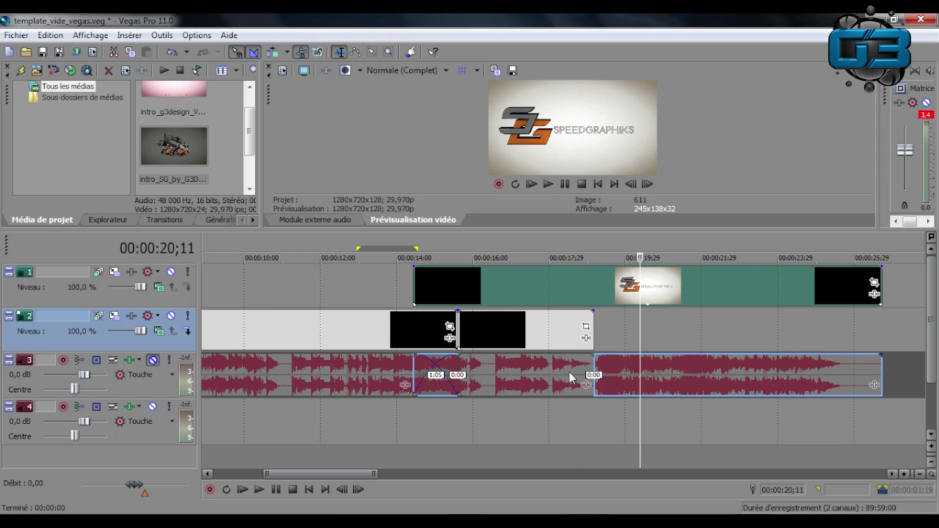
{"action": "left_click_drag", "start_coordinate": [624, 430], "coordinate": [624, 430]}
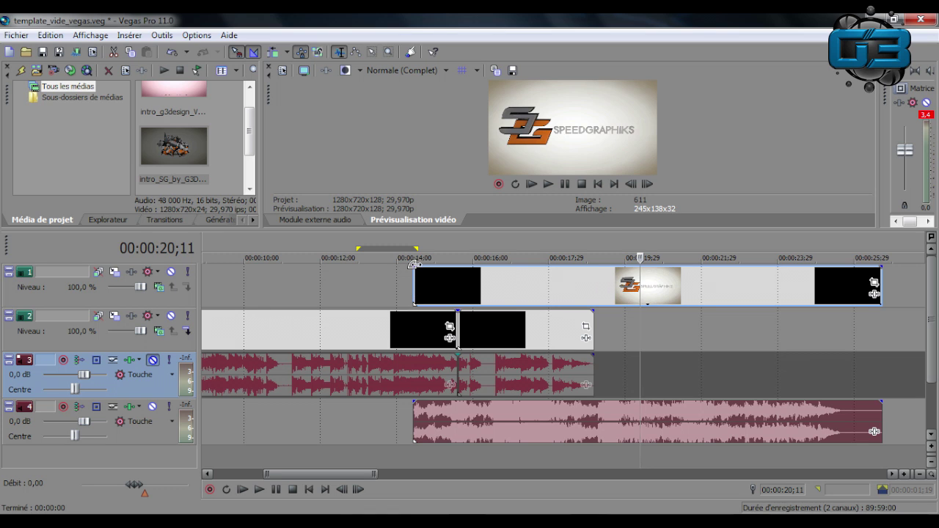
- Add a fade-in of about one second to the start of the clip on the upper video track
{"action": "left_click_drag", "start_coordinate": [413, 268], "coordinate": [451, 273]}
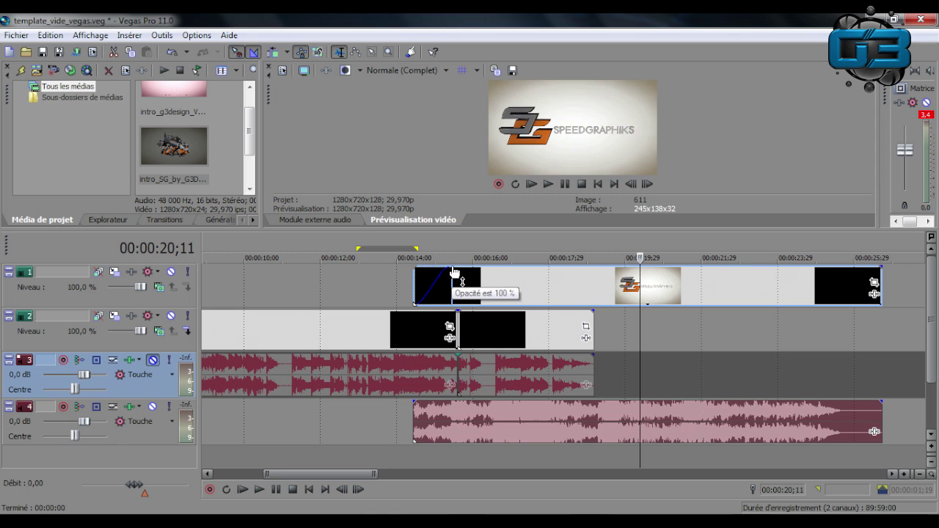
- Fade out the first intro's video before the split across its overlap with the second intro, and mute the lower audio track
{"action": "left_click_drag", "start_coordinate": [453, 315], "coordinate": [420, 308]}
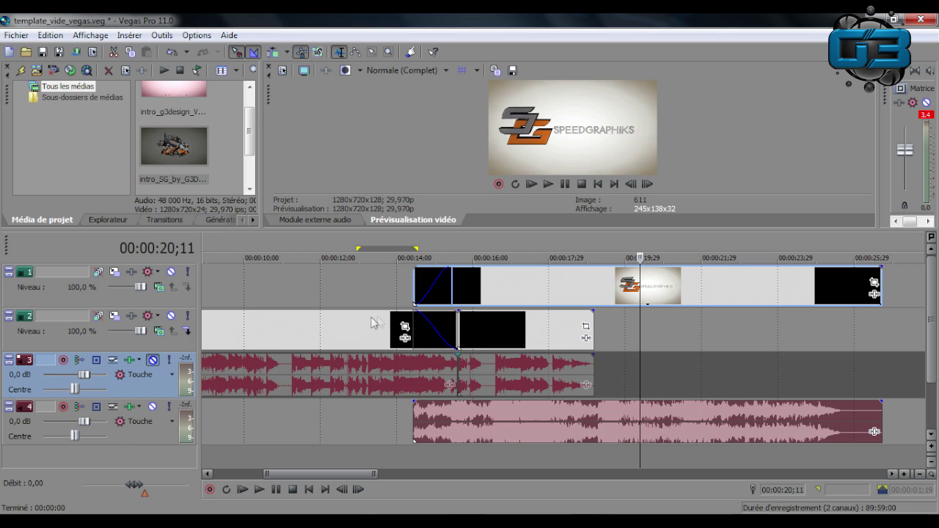
{"action": "left_click", "coordinate": [153, 407]}
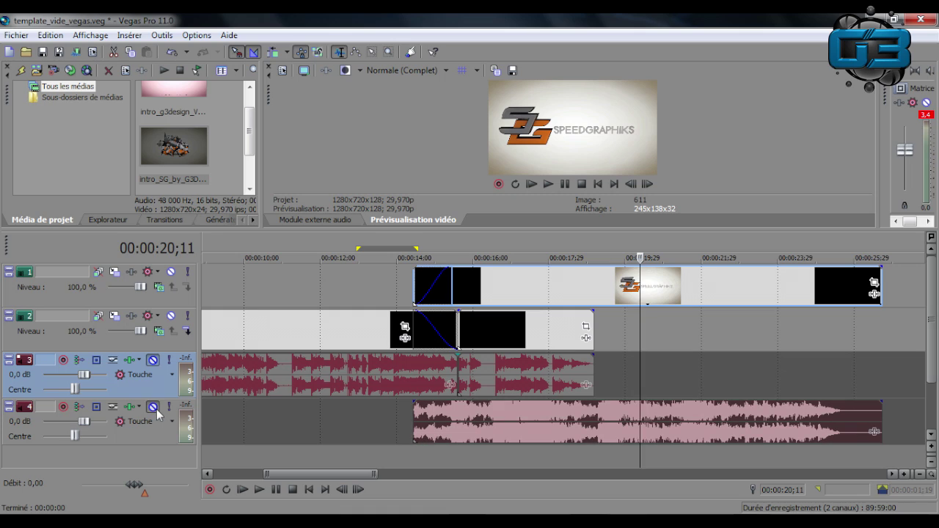
- Play the faded overlap between the two intros from 00:00:14;13 in an enlarged preview
{"action": "left_click", "coordinate": [416, 243]}
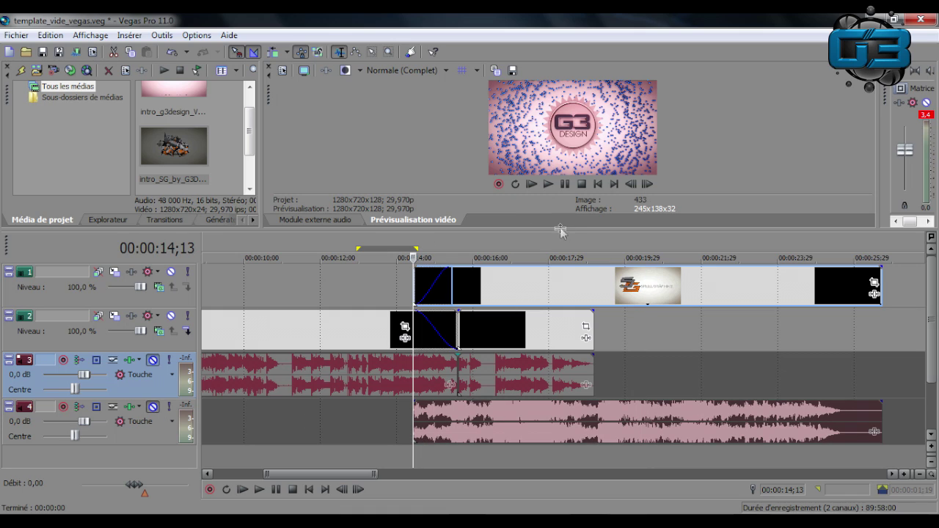
{"action": "left_click_drag", "start_coordinate": [559, 235], "coordinate": [557, 396]}
{"action": "left_click", "coordinate": [547, 346]}
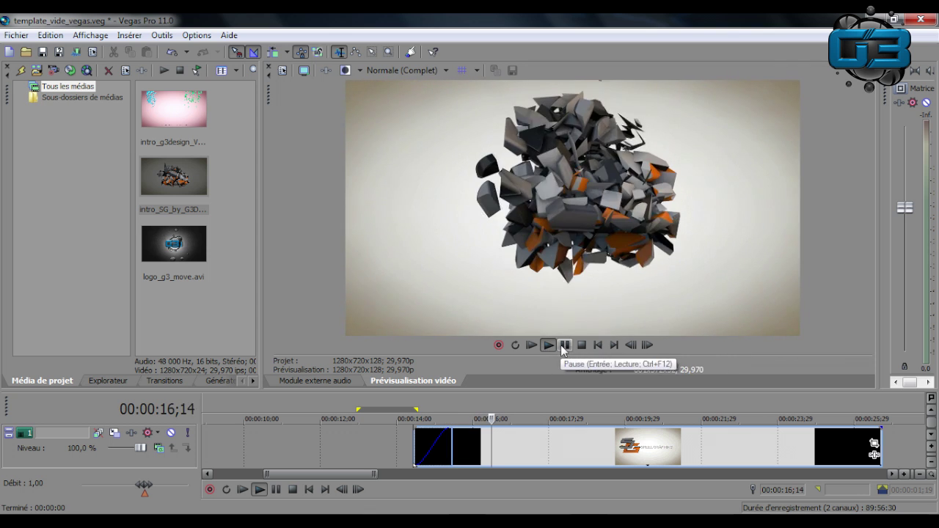
{"action": "left_click", "coordinate": [564, 345]}
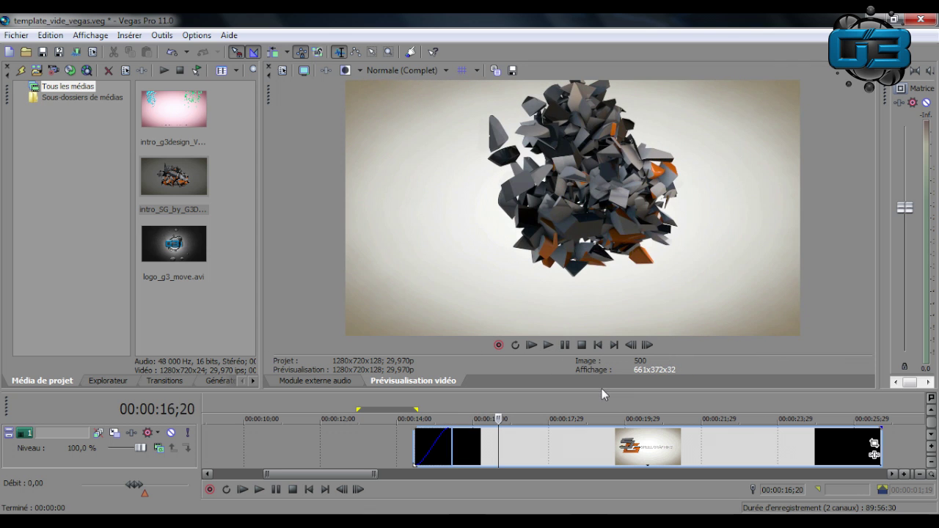
{"action": "left_click_drag", "start_coordinate": [599, 390], "coordinate": [597, 208]}
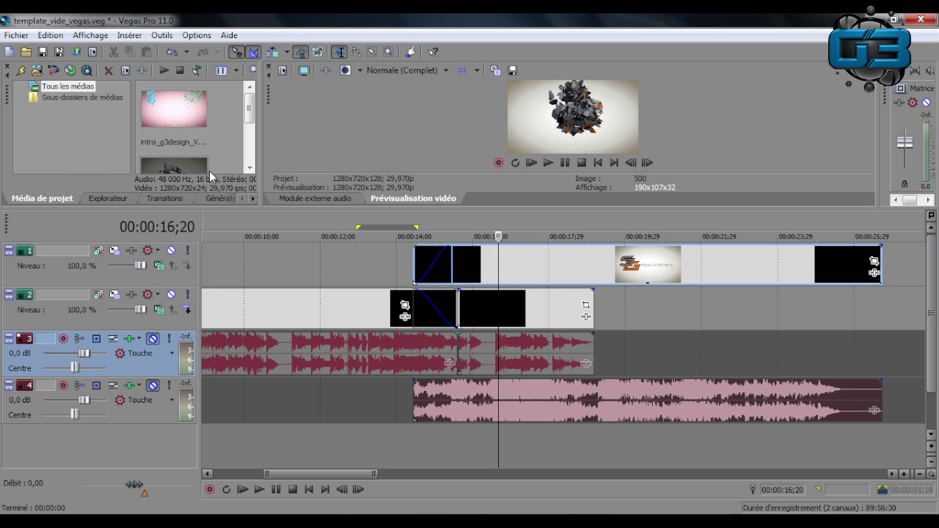
- Remove the fades from both overlapping clips and move the second intro 6;03 later, clear of the first
{"action": "left_click_drag", "start_coordinate": [451, 264], "coordinate": [414, 265]}
{"action": "left_click_drag", "start_coordinate": [415, 307], "coordinate": [457, 305]}
{"action": "left_click", "coordinate": [597, 278]}
{"action": "left_click_drag", "start_coordinate": [522, 283], "coordinate": [750, 272]}
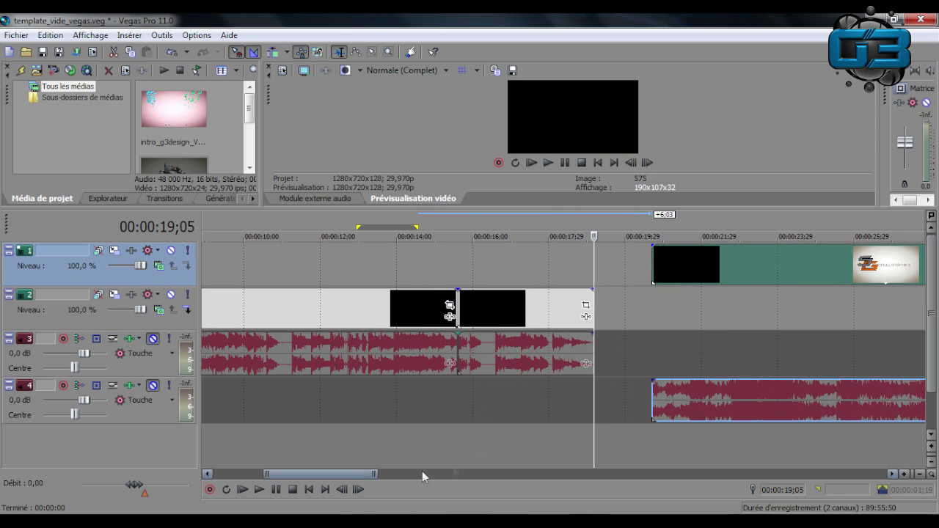
- Play the middle of the first intro, where the blue particles gather, in an enlarged preview
{"action": "left_click_drag", "start_coordinate": [358, 476], "coordinate": [280, 476]}
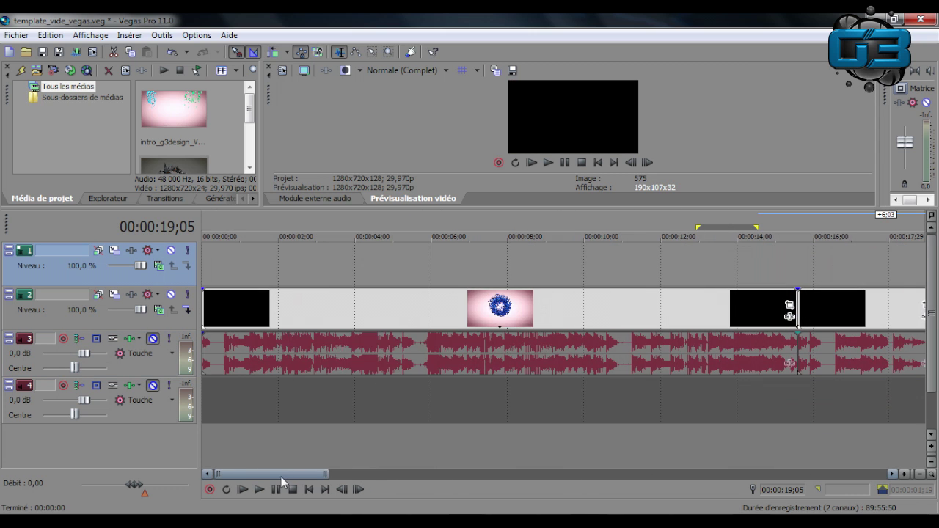
{"action": "left_click", "coordinate": [460, 224]}
{"action": "left_click_drag", "start_coordinate": [542, 213], "coordinate": [510, 372]}
{"action": "left_click", "coordinate": [548, 327]}
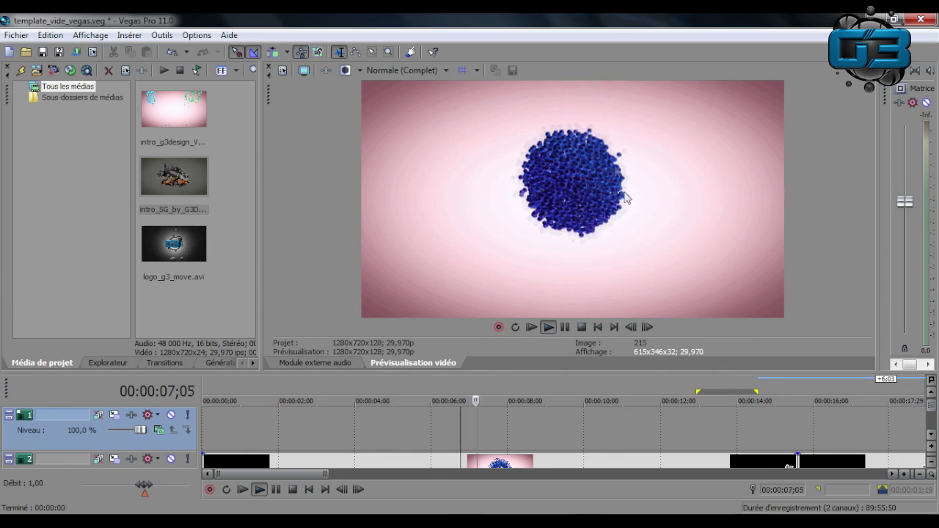
{"action": "left_click", "coordinate": [565, 328]}
{"action": "left_click_drag", "start_coordinate": [555, 372], "coordinate": [563, 252]}
- Split the first intro clip and its audio at 00:00:05;23 and again at 00:00:08;25
{"action": "left_click", "coordinate": [455, 263]}
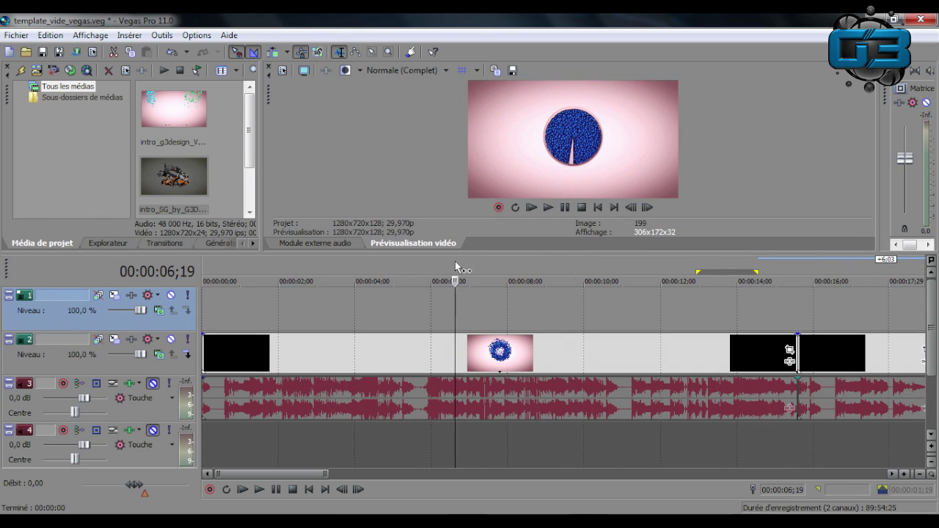
{"action": "left_click", "coordinate": [423, 264]}
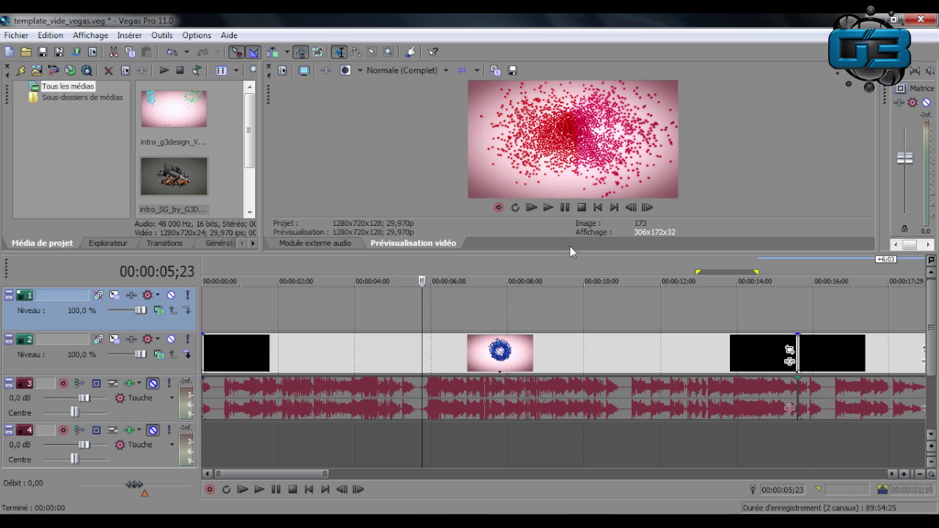
{"action": "left_click", "coordinate": [422, 349]}
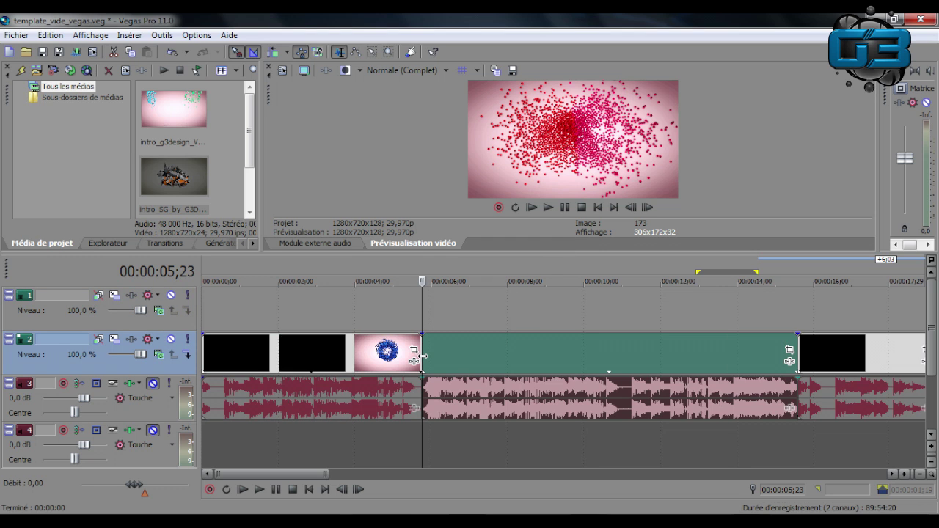
{"action": "key", "text": "s"}
{"action": "left_click", "coordinate": [539, 266]}
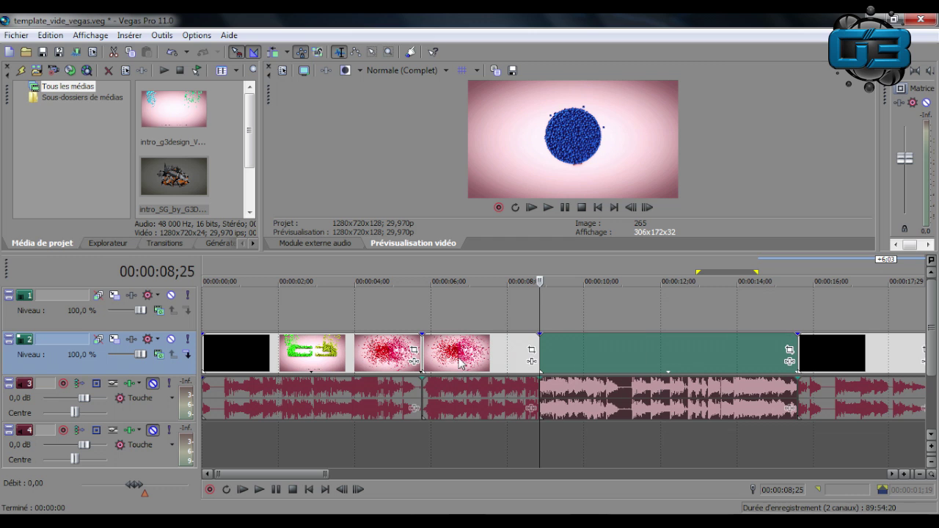
- Move the two first-intro segments that follow the 00:00:08;25 split 2;11 later together
{"action": "scroll", "coordinate": [610, 407], "scroll_direction": "down", "scroll_amount": 3}
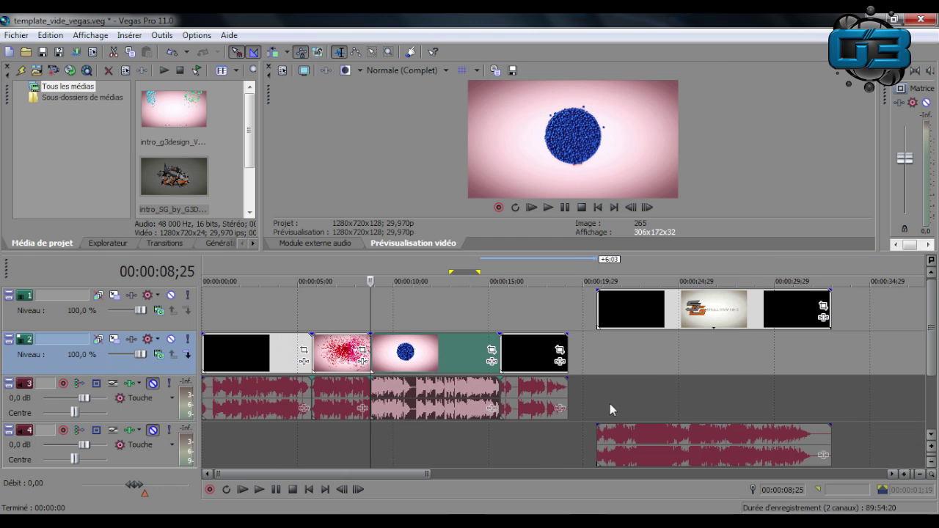
{"action": "left_click", "coordinate": [526, 345]}
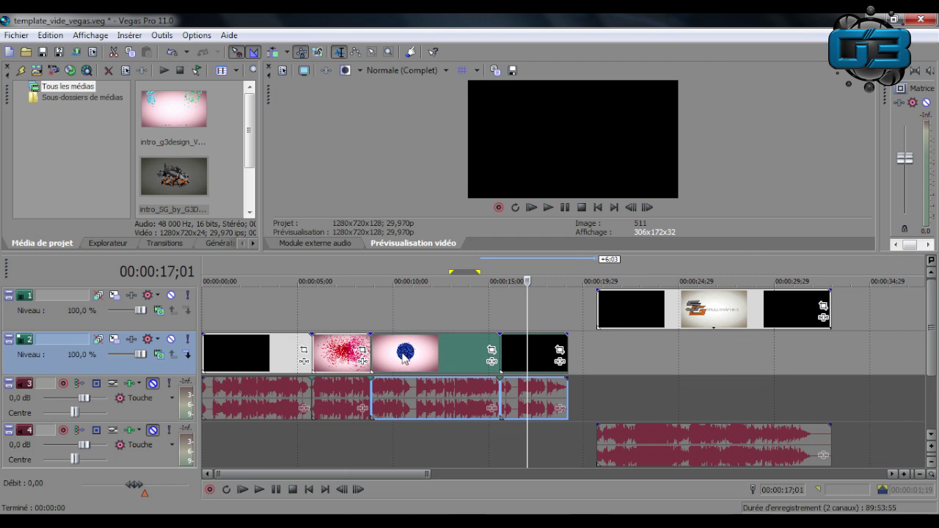
{"action": "left_click_drag", "start_coordinate": [404, 357], "coordinate": [451, 358]}
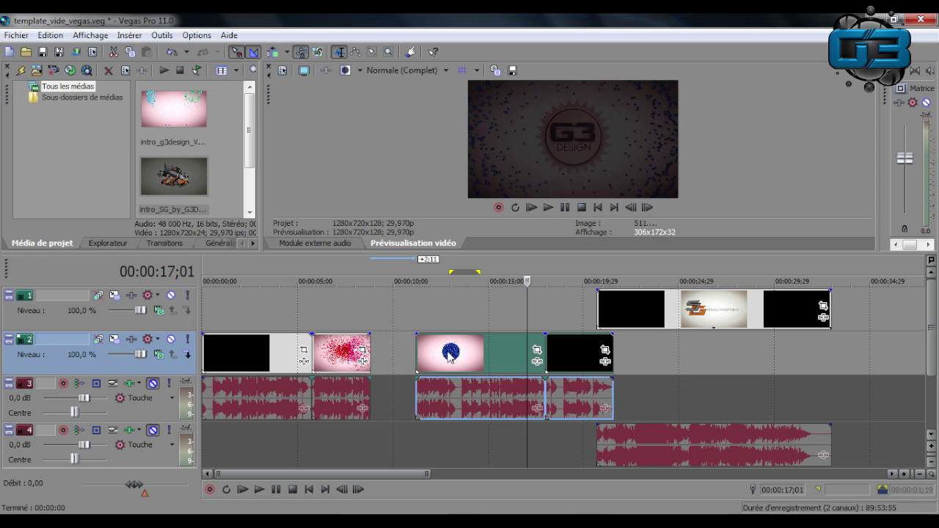
- Time-stretch the segment starting at 00:00:05;23 by 2;11 so it meets the following segment in slow motion
{"action": "scroll", "coordinate": [363, 383], "scroll_direction": "up", "scroll_amount": 3}
{"action": "left_click_drag", "start_coordinate": [352, 474], "coordinate": [310, 479]}
{"action": "left_click", "coordinate": [462, 262]}
{"action": "scroll", "coordinate": [412, 384], "scroll_direction": "up", "scroll_amount": 2}
{"action": "left_click_drag", "start_coordinate": [254, 473], "coordinate": [269, 473]}
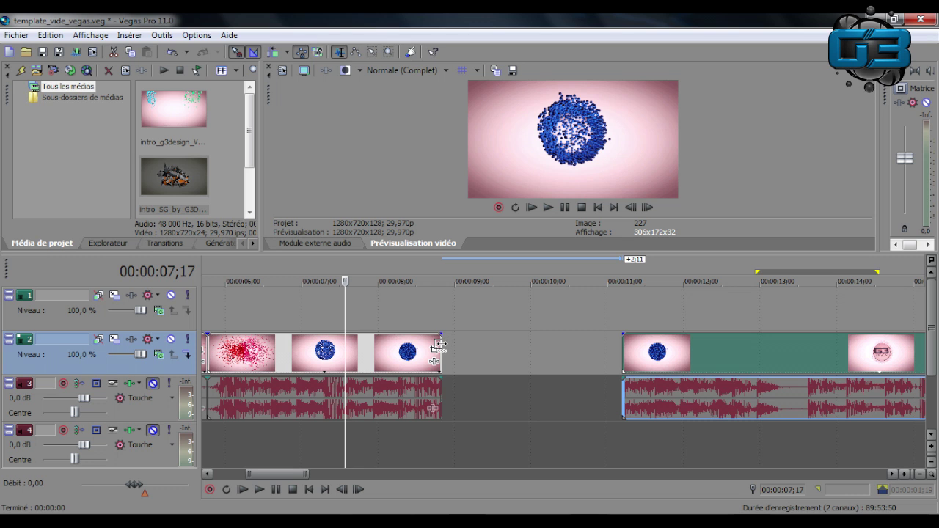
{"action": "left_click_drag", "start_coordinate": [441, 339], "coordinate": [622, 341]}
- Play the slowed segment and the cut that follows it in an enlarged preview
{"action": "left_click", "coordinate": [218, 268]}
{"action": "left_click", "coordinate": [550, 208]}
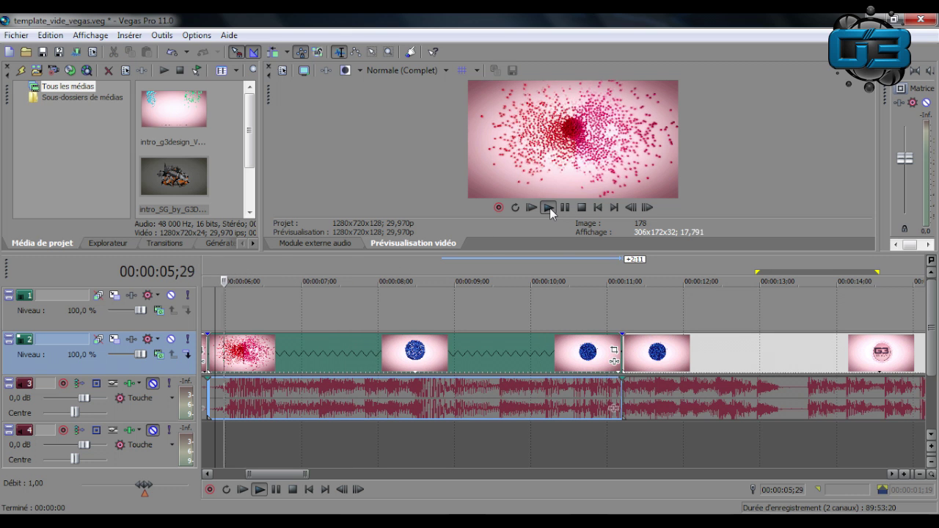
{"action": "left_click_drag", "start_coordinate": [558, 253], "coordinate": [558, 381]}
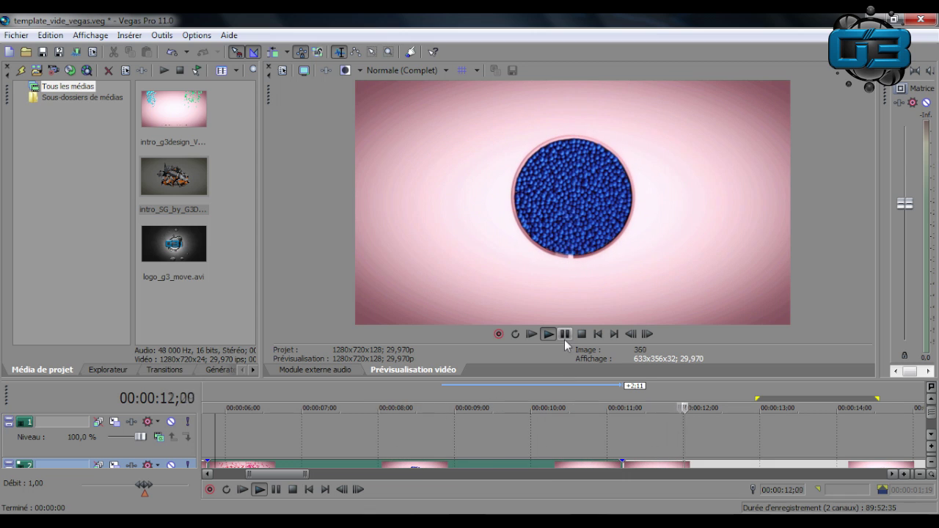
{"action": "key", "text": "Return"}
{"action": "left_click_drag", "start_coordinate": [567, 378], "coordinate": [543, 168]}
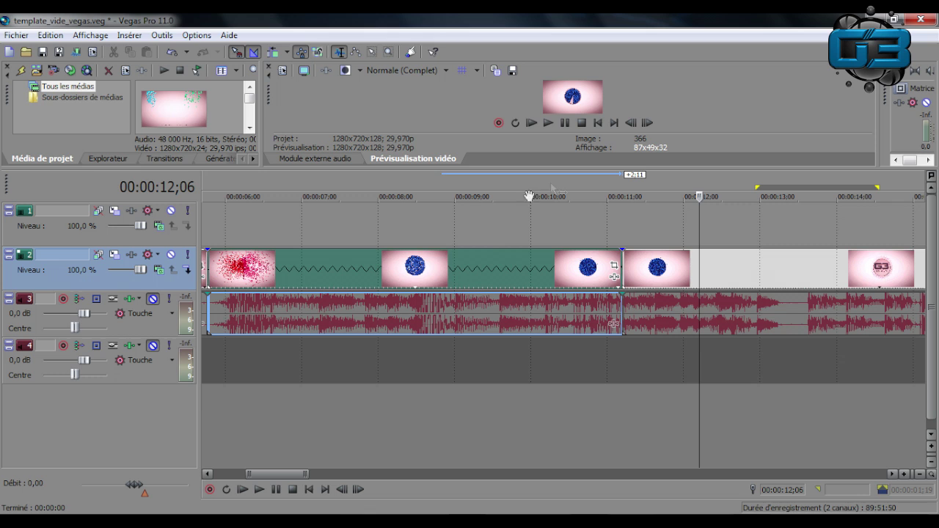
- Disable resampling in the video event properties of the slowed segment
{"action": "right_click", "coordinate": [426, 276]}
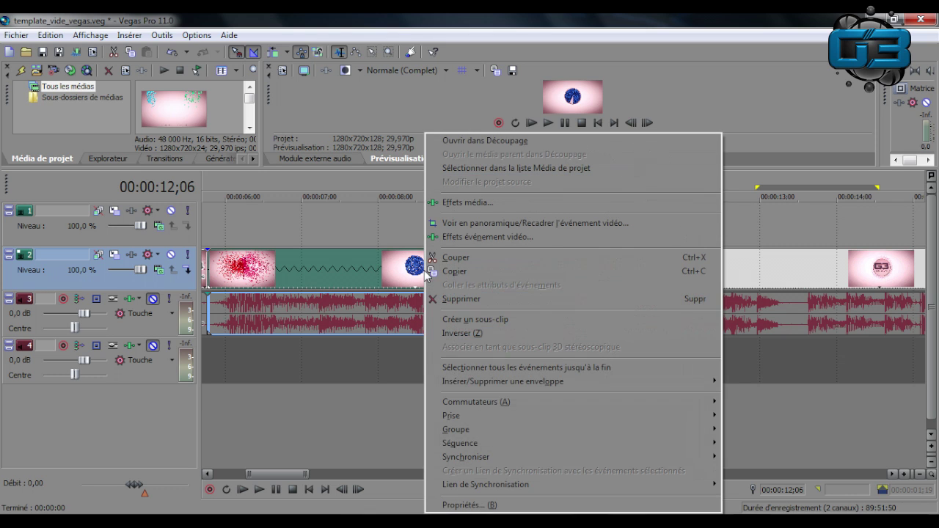
{"action": "left_click", "coordinate": [462, 505]}
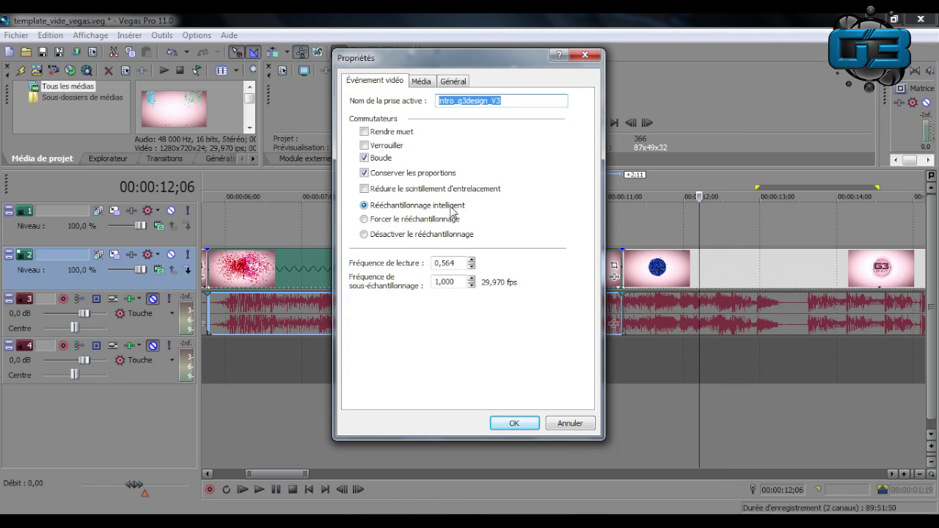
{"action": "left_click", "coordinate": [364, 235]}
{"action": "left_click", "coordinate": [513, 424]}
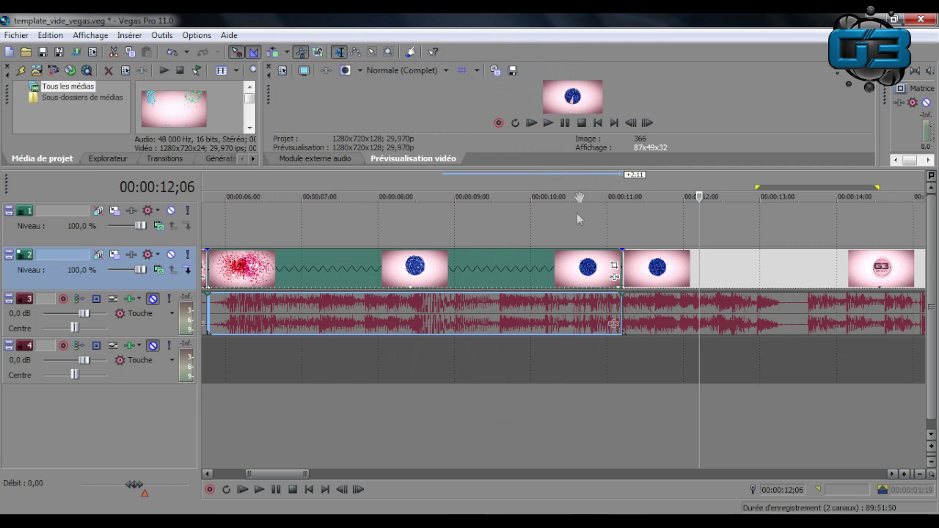
- Play the slowed segment again from 00:00:05;23 in an enlarged preview to check its motion without resampling
{"action": "left_click_drag", "start_coordinate": [588, 169], "coordinate": [570, 415]}
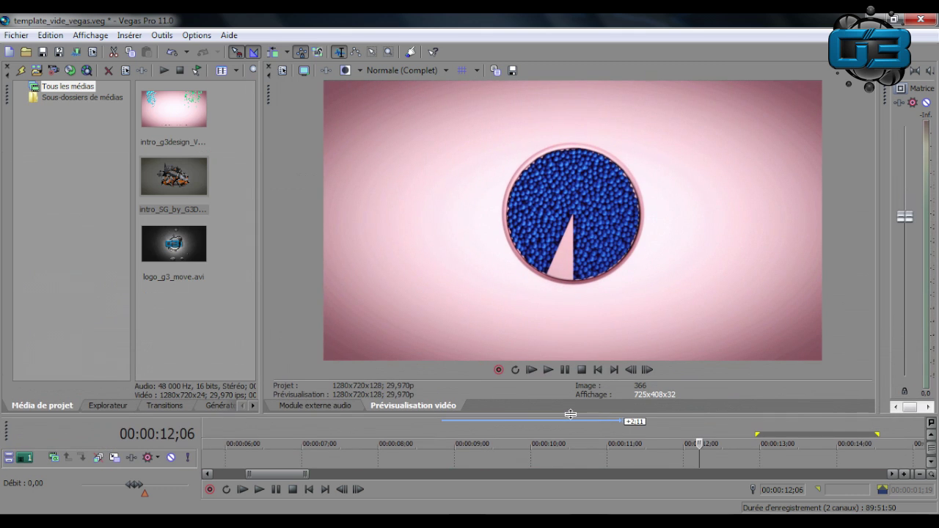
{"action": "left_click_drag", "start_coordinate": [513, 419], "coordinate": [521, 300]}
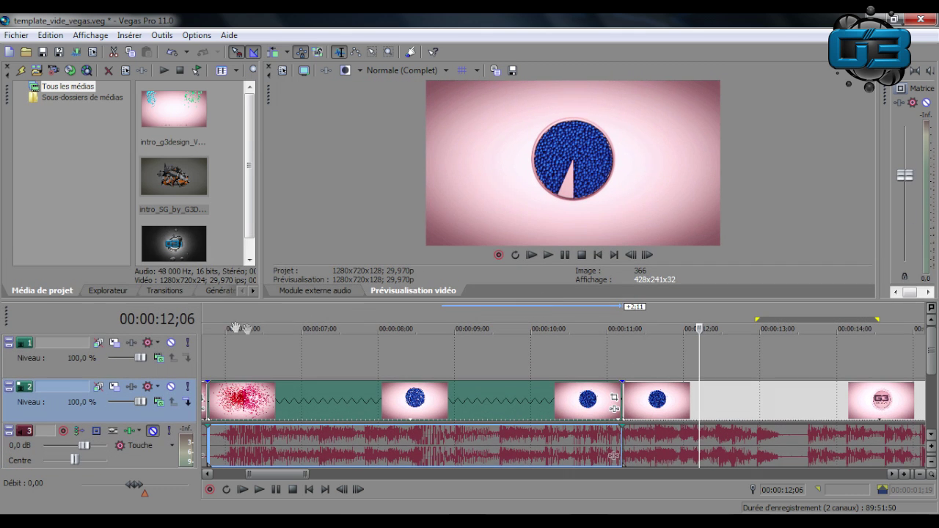
{"action": "left_click", "coordinate": [209, 317]}
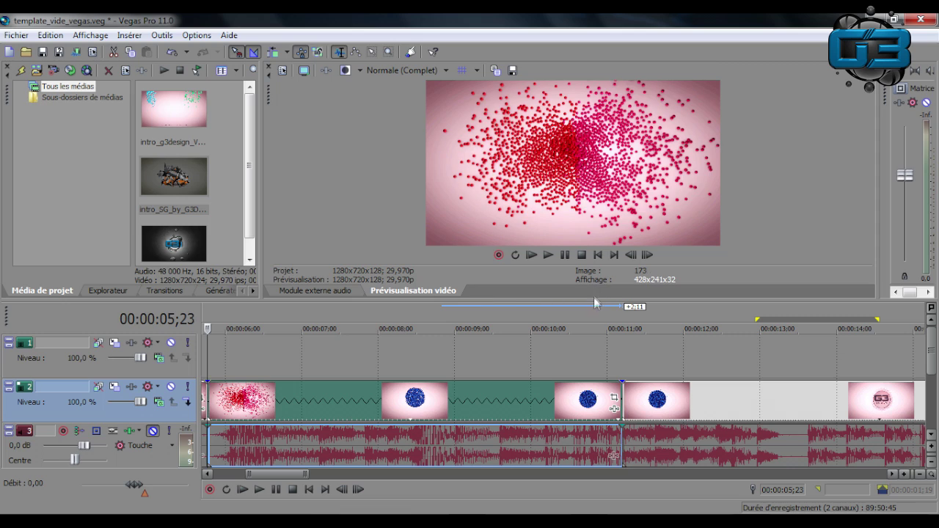
{"action": "left_click_drag", "start_coordinate": [593, 307], "coordinate": [583, 398]}
{"action": "left_click", "coordinate": [550, 372]}
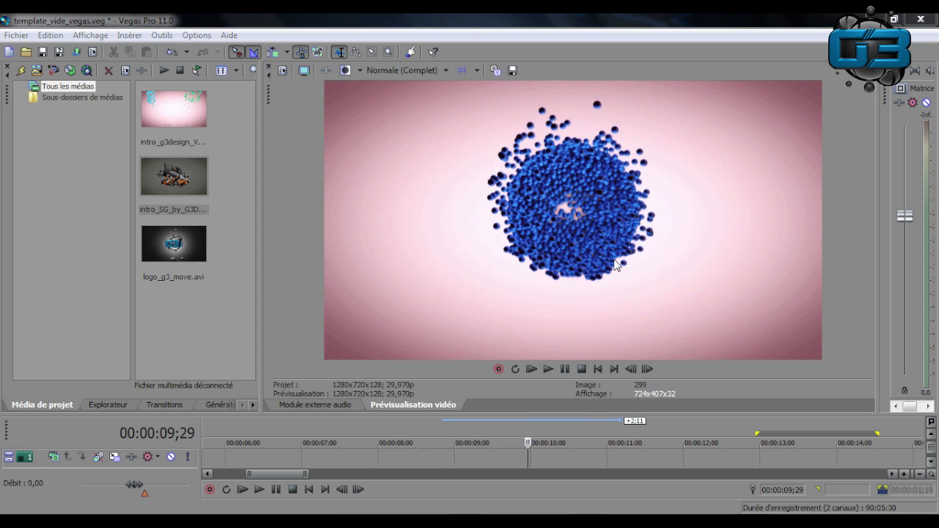
{"action": "left_click_drag", "start_coordinate": [503, 414], "coordinate": [504, 267]}
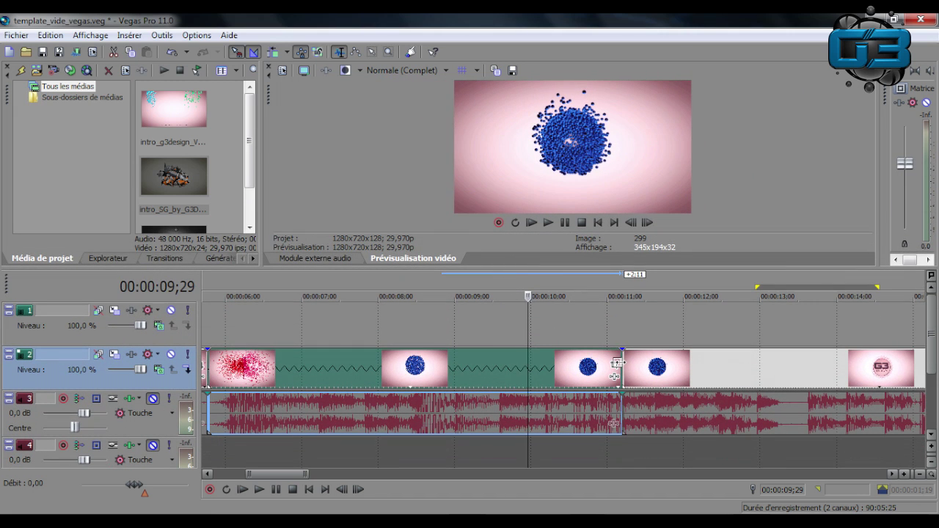
- Speed up the segment starting at 00:00:05;23 by compressing it to about 0;23, and move the following segment against its end
{"action": "left_click_drag", "start_coordinate": [617, 362], "coordinate": [240, 358]}
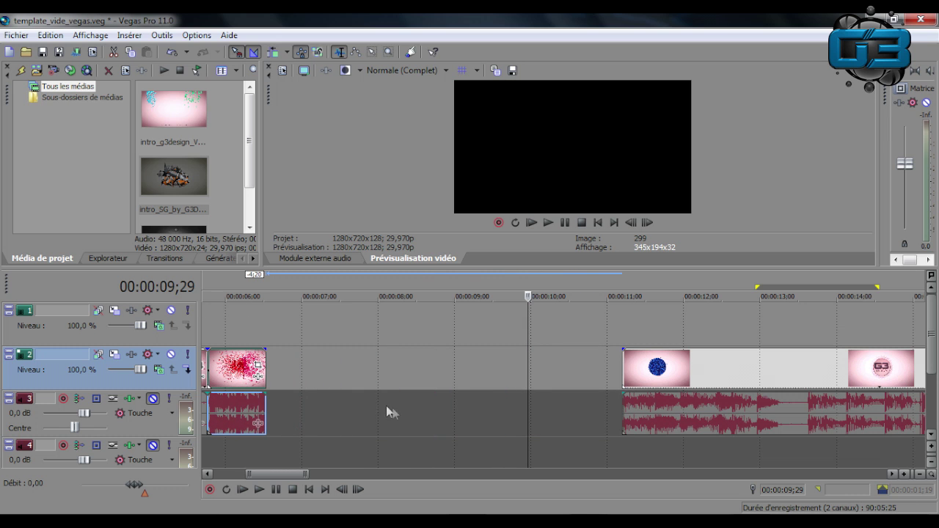
{"action": "left_click_drag", "start_coordinate": [655, 369], "coordinate": [325, 372]}
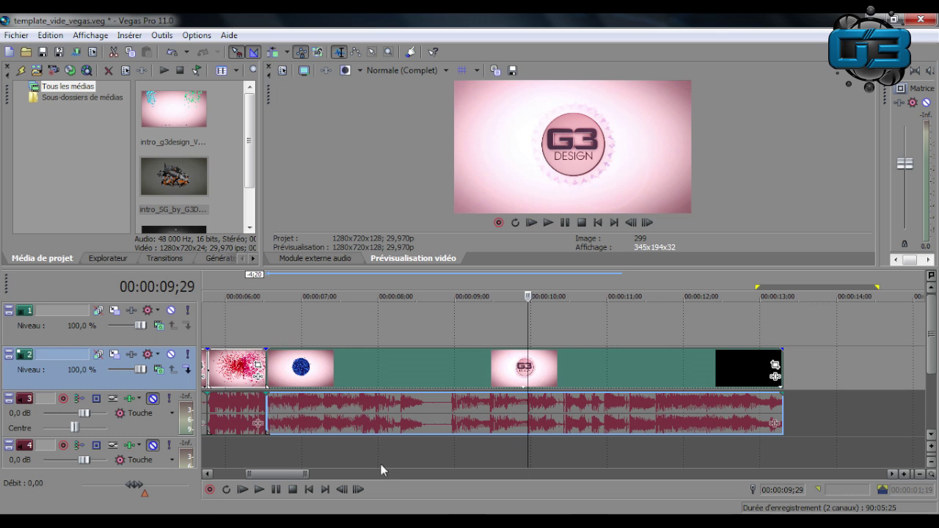
- Play the sped-up segment from 00:00:05;21 in an enlarged preview and return to the track view
{"action": "scroll", "coordinate": [440, 367], "scroll_direction": "left", "scroll_amount": 4}
{"action": "left_click", "coordinate": [508, 297]}
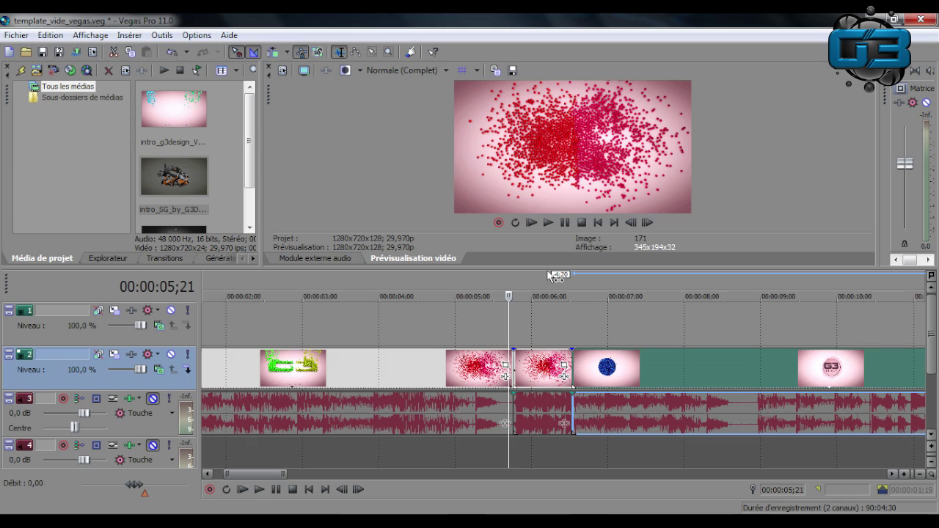
{"action": "left_click_drag", "start_coordinate": [549, 273], "coordinate": [564, 381]}
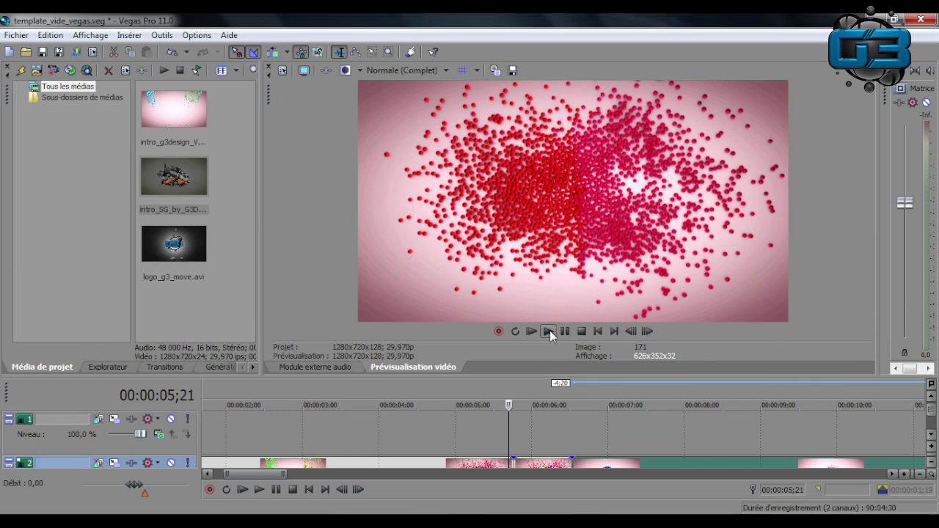
{"action": "left_click", "coordinate": [549, 331]}
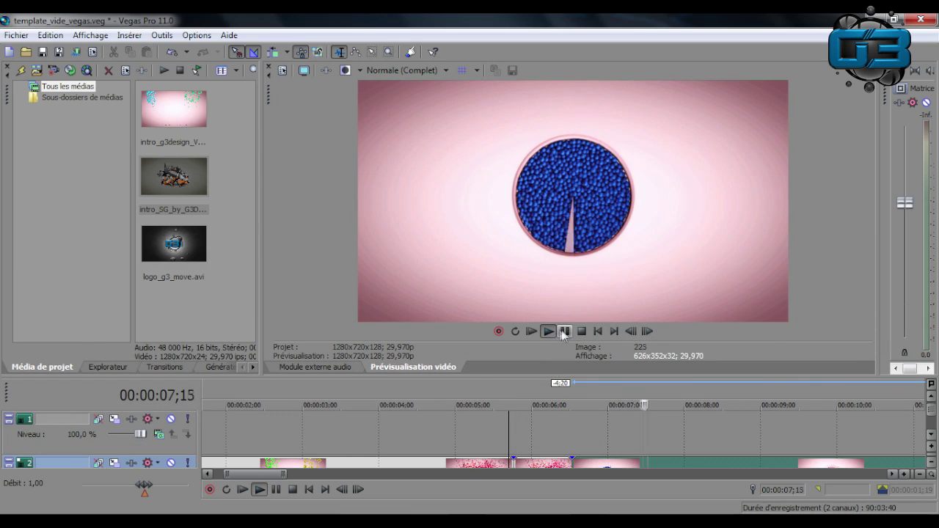
{"action": "left_click", "coordinate": [564, 331]}
{"action": "left_click_drag", "start_coordinate": [533, 376], "coordinate": [544, 231]}
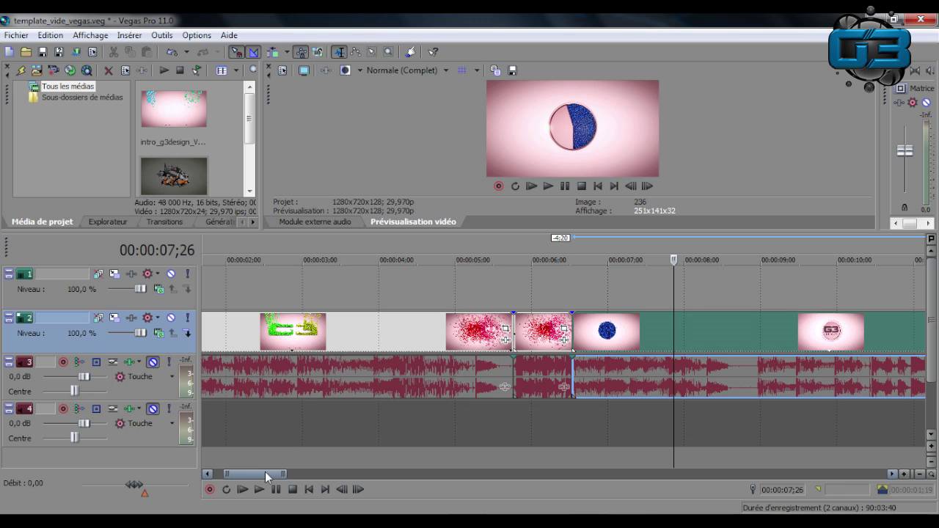
{"action": "mouse_move", "coordinate": [265, 473]}
{"action": "left_mouse_down"}
{"action": "mouse_move", "coordinate": [299, 474]}
{"action": "mouse_move", "coordinate": [261, 473]}
{"action": "left_mouse_up"}
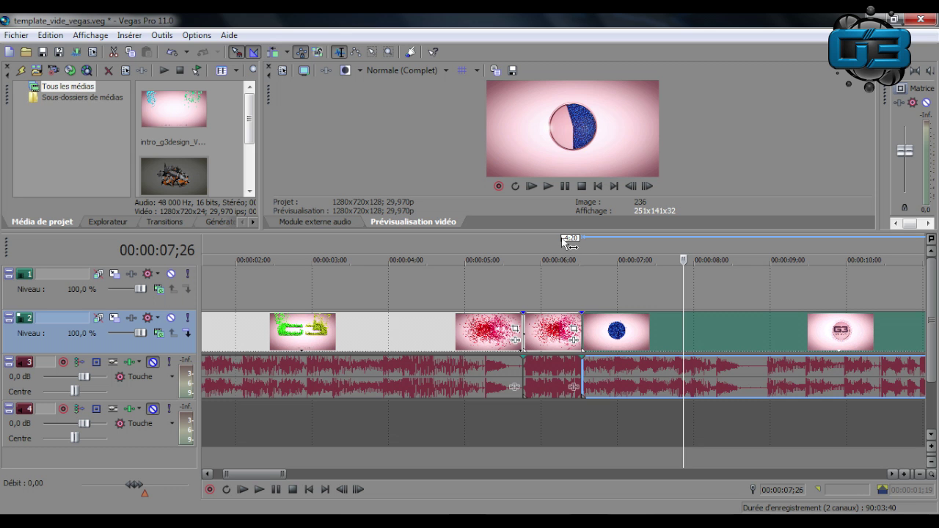
- Unmute audio tracks 3 and 4
{"action": "mouse_move", "coordinate": [543, 231]}
{"action": "left_mouse_down"}
{"action": "mouse_move", "coordinate": [541, 291]}
{"action": "mouse_move", "coordinate": [541, 226]}
{"action": "left_mouse_up"}
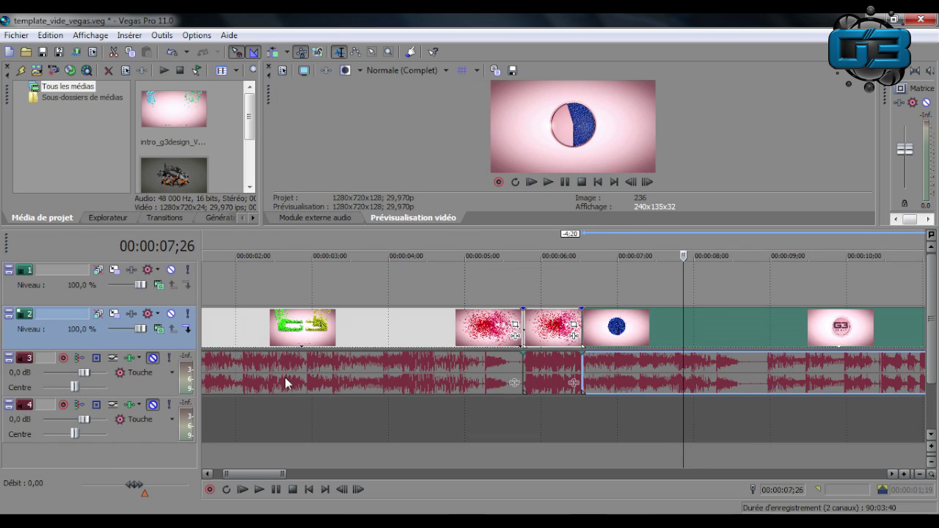
{"action": "left_click", "coordinate": [286, 378]}
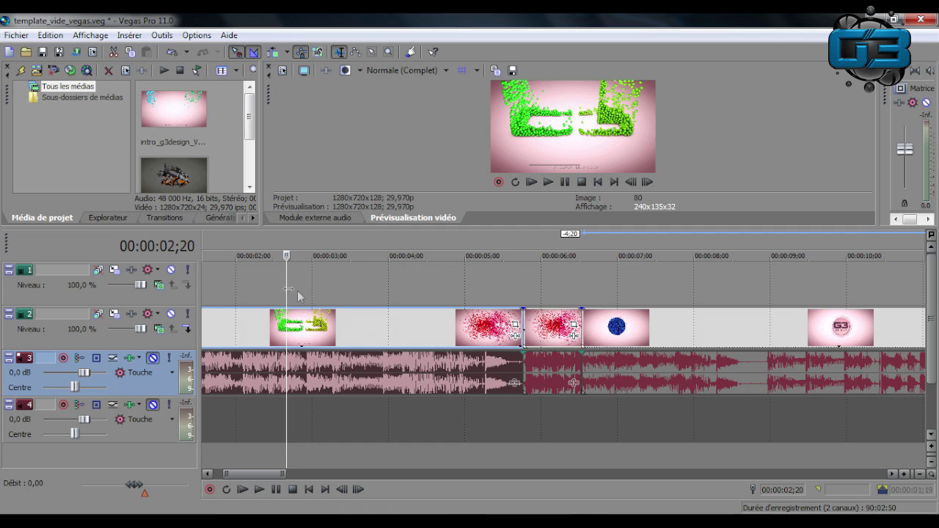
{"action": "left_click", "coordinate": [152, 357]}
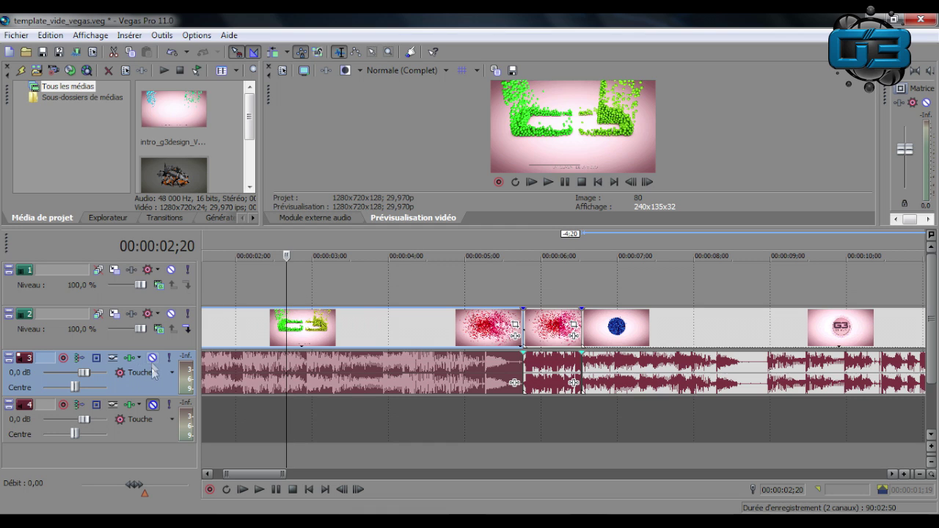
{"action": "left_click", "coordinate": [153, 404]}
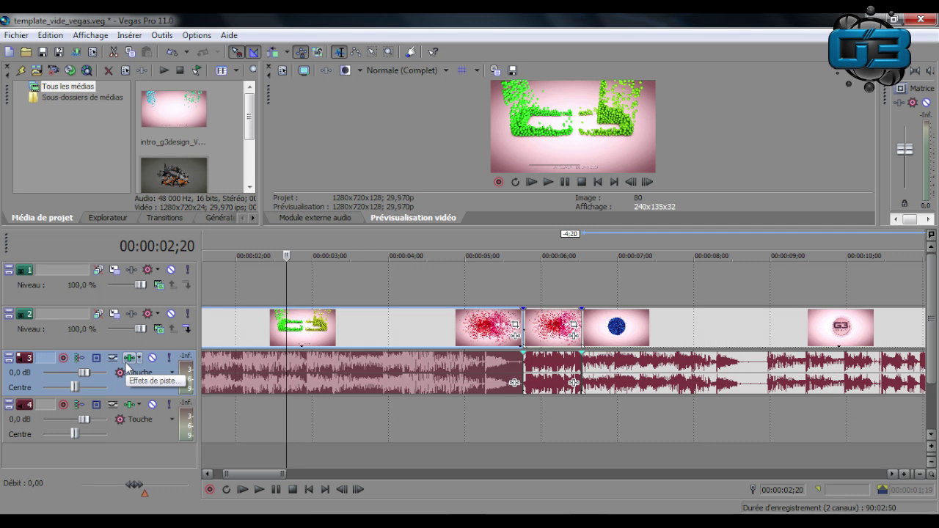
- Open the audio track effects of track 3, examine the noise gate settings in an enlarged view, and return to the video preview
{"action": "left_click", "coordinate": [320, 326]}
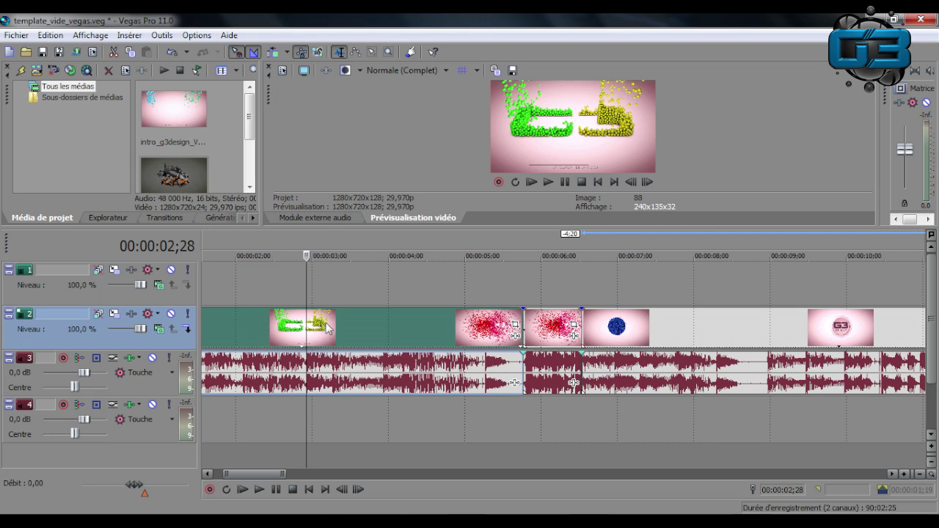
{"action": "right_click", "coordinate": [326, 328]}
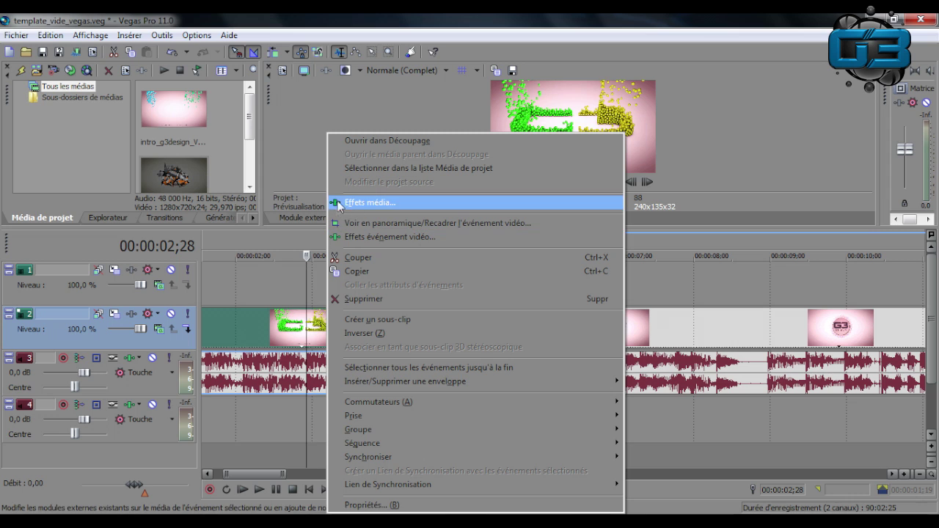
{"action": "left_click", "coordinate": [130, 358]}
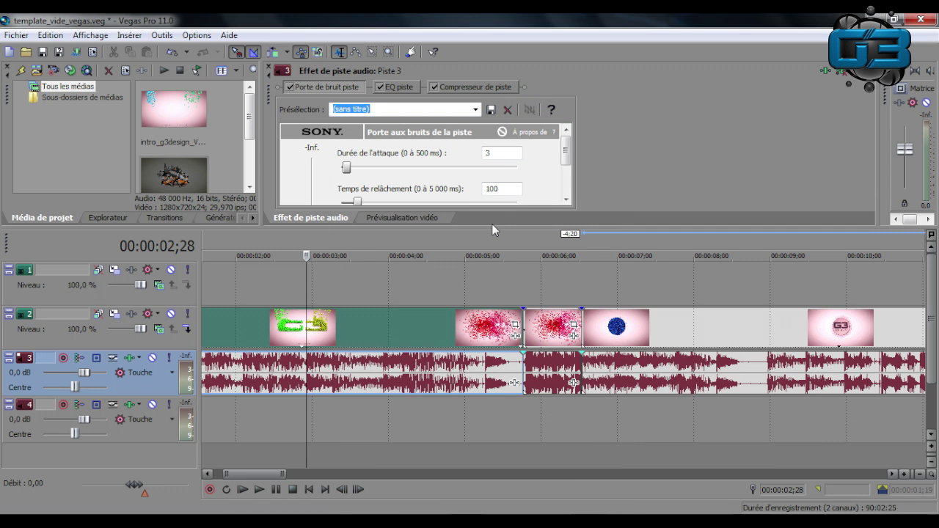
{"action": "left_click_drag", "start_coordinate": [491, 228], "coordinate": [491, 325]}
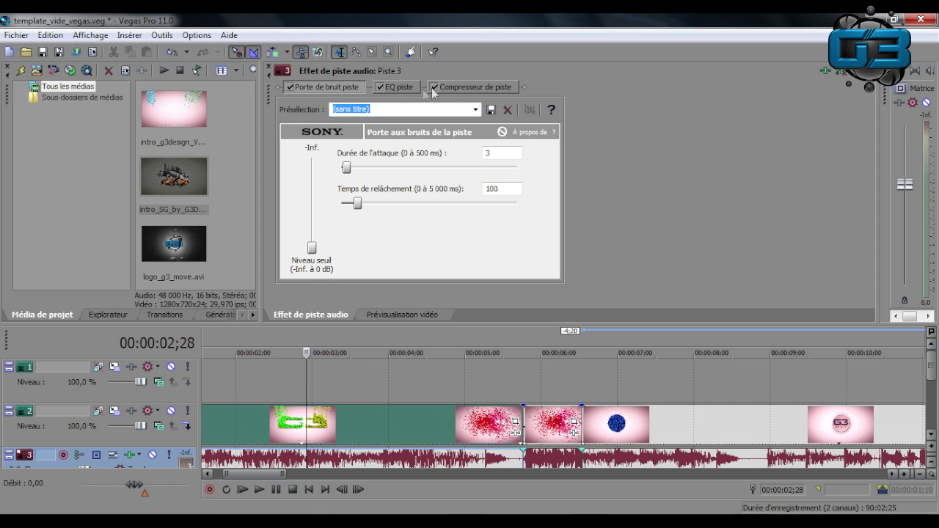
{"action": "left_click", "coordinate": [268, 67]}
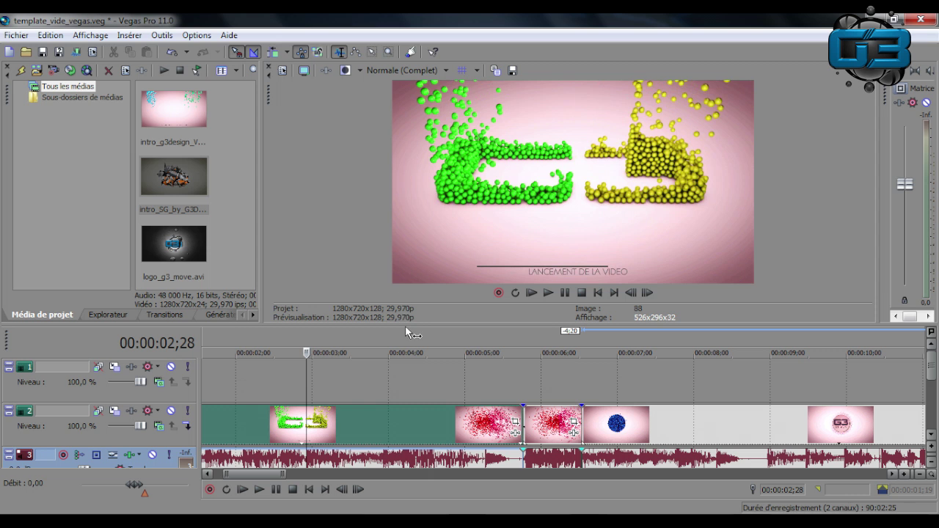
{"action": "left_click_drag", "start_coordinate": [407, 331], "coordinate": [405, 217]}
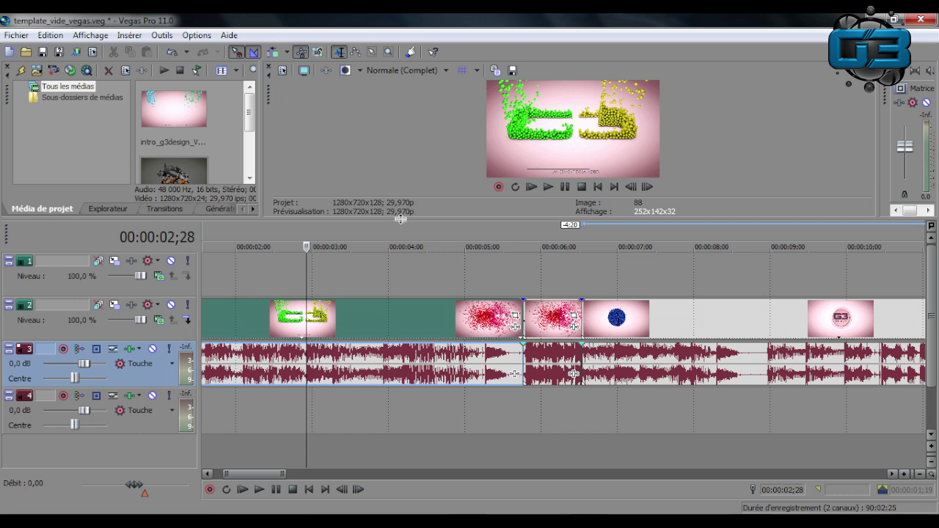
- Import overlay_g3design.png from the G3Design.fr folder at 00:00:02;28 and move it up to track 1 above the video
{"action": "left_click_drag", "start_coordinate": [401, 215], "coordinate": [396, 307]}
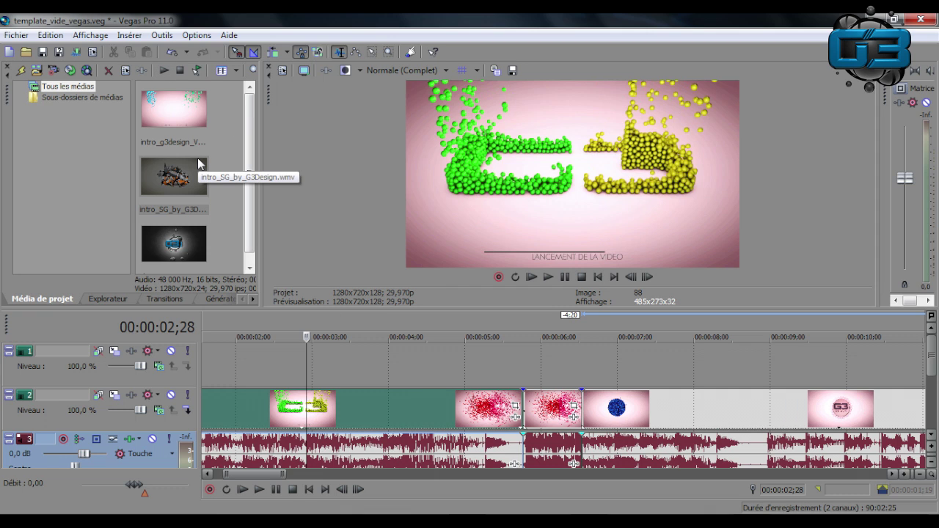
{"action": "scroll", "coordinate": [254, 110], "scroll_direction": "down", "scroll_amount": 1}
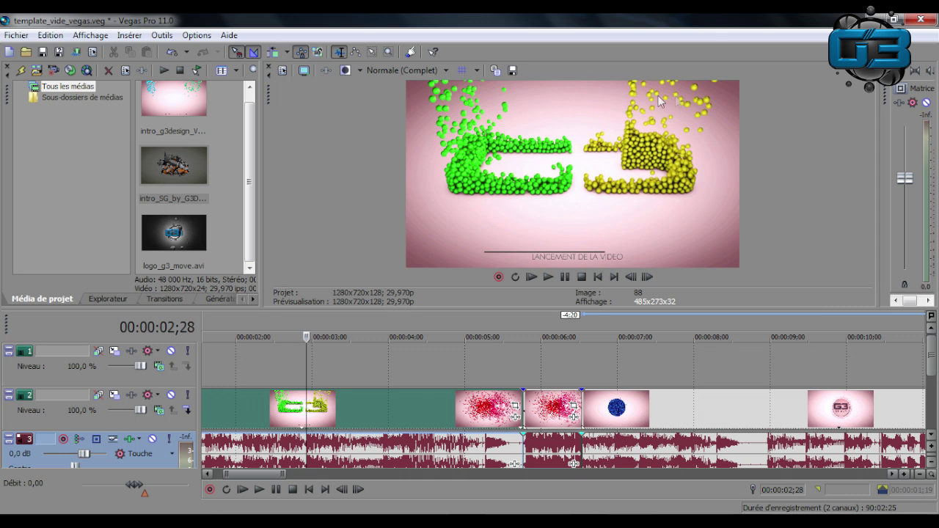
{"action": "left_click", "coordinate": [26, 51]}
{"action": "left_click_drag", "start_coordinate": [652, 103], "coordinate": [649, 261]}
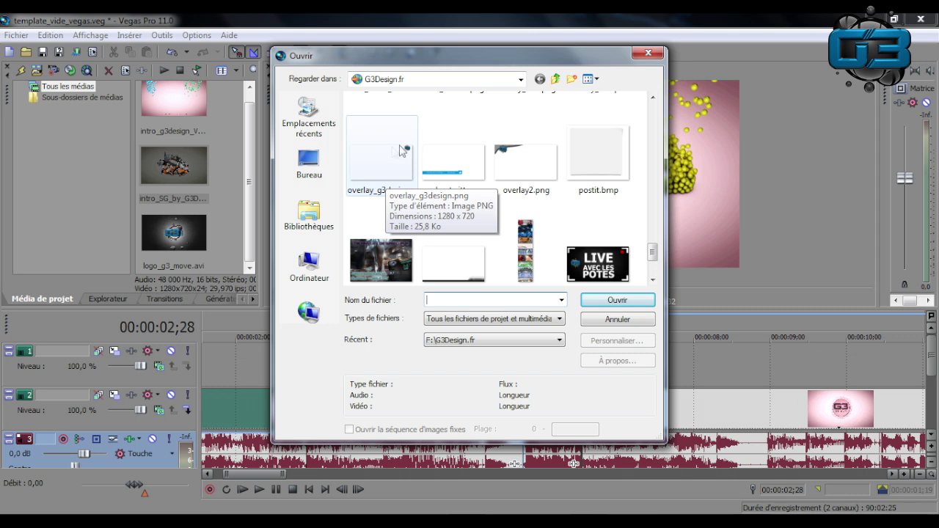
{"action": "left_click", "coordinate": [379, 156]}
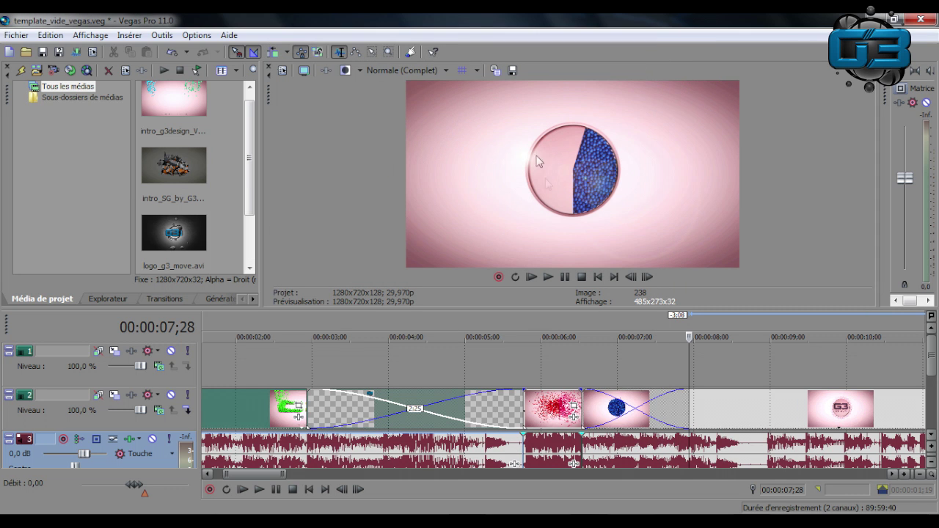
{"action": "left_click_drag", "start_coordinate": [489, 404], "coordinate": [490, 371]}
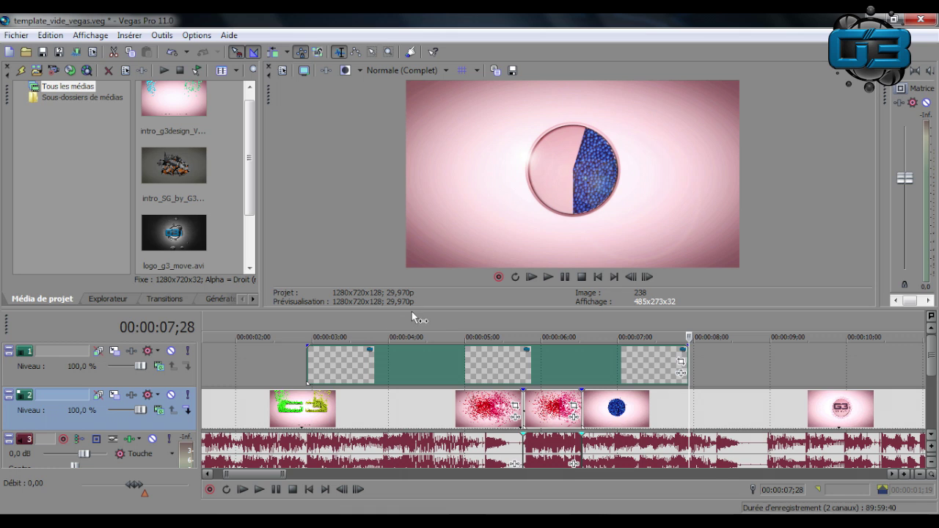
- Check the logo overlay on the video at 00:00:04;19 and insert a new video track above the overlay's track
{"action": "left_click", "coordinate": [437, 324]}
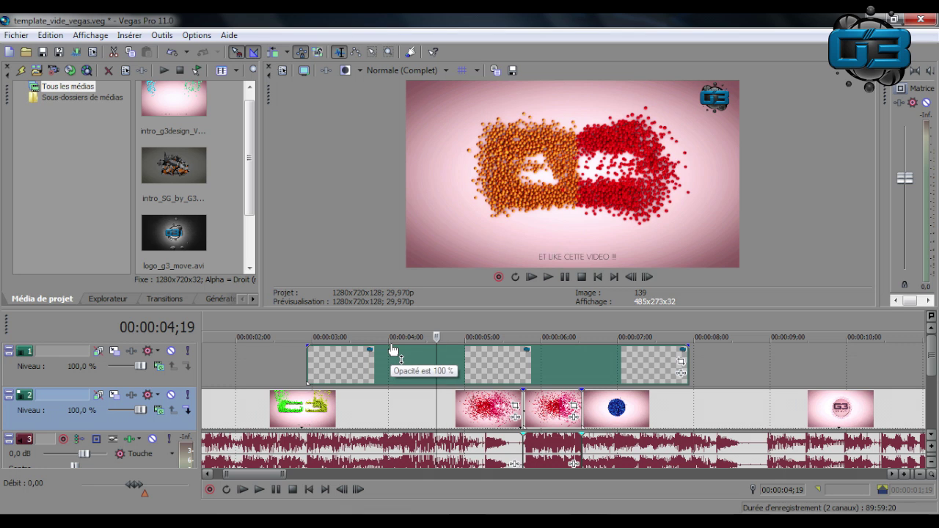
{"action": "mouse_move", "coordinate": [393, 350]}
{"action": "left_mouse_down"}
{"action": "mouse_move", "coordinate": [392, 381]}
{"action": "mouse_move", "coordinate": [392, 345]}
{"action": "left_mouse_up"}
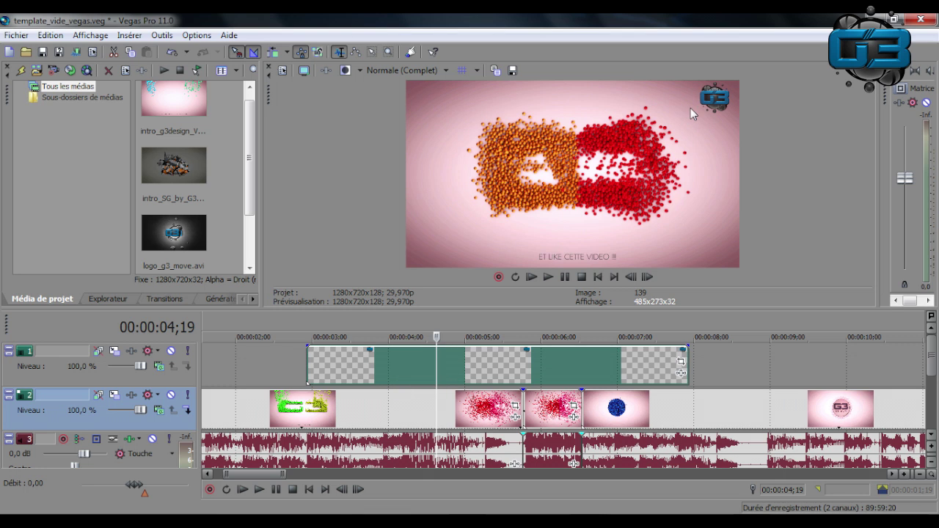
{"action": "left_click_drag", "start_coordinate": [414, 356], "coordinate": [412, 348]}
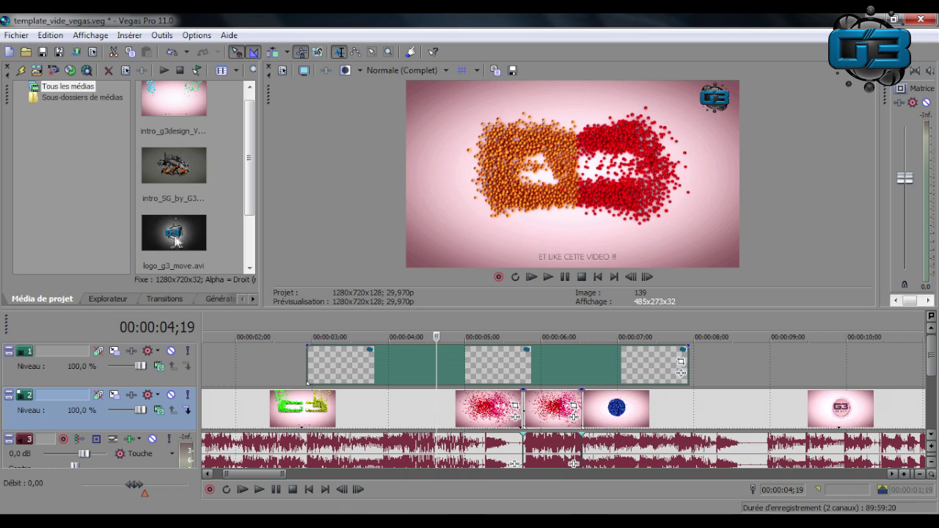
{"action": "right_click", "coordinate": [128, 375]}
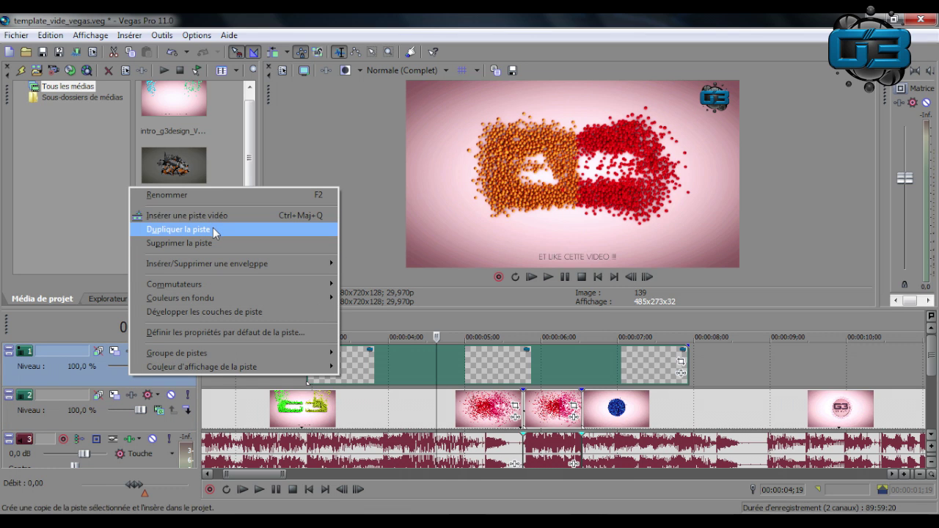
{"action": "left_click", "coordinate": [210, 215]}
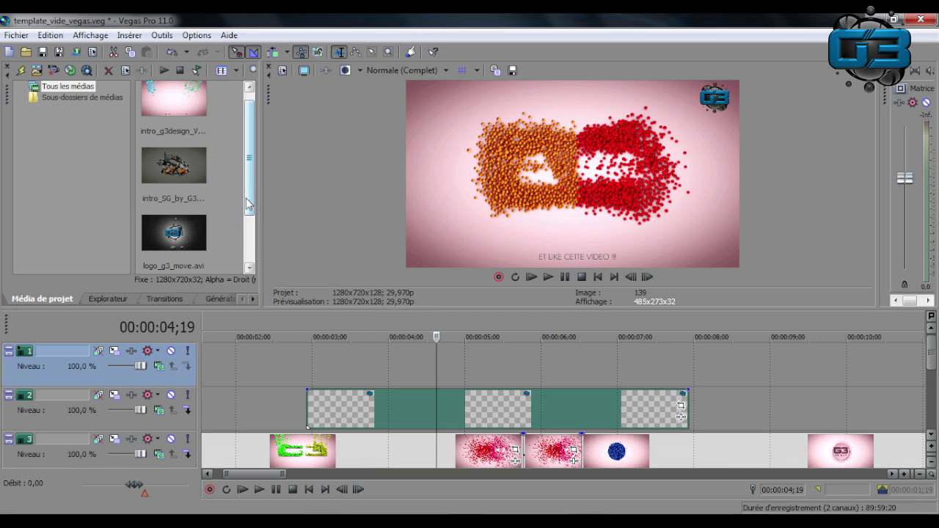
- Browse the media generators in a widened view, examining the solid colour, checkerboard and colour gradient entries
{"action": "left_click", "coordinate": [215, 300]}
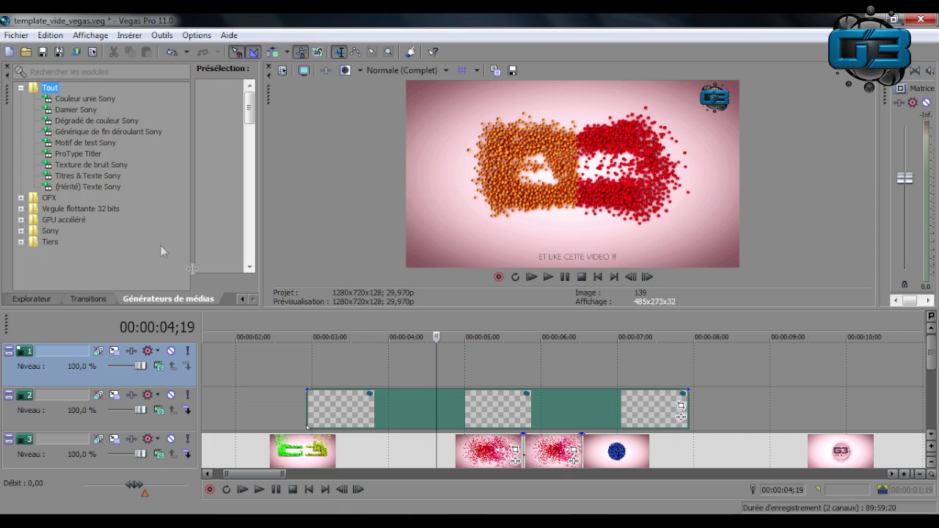
{"action": "left_click", "coordinate": [84, 96]}
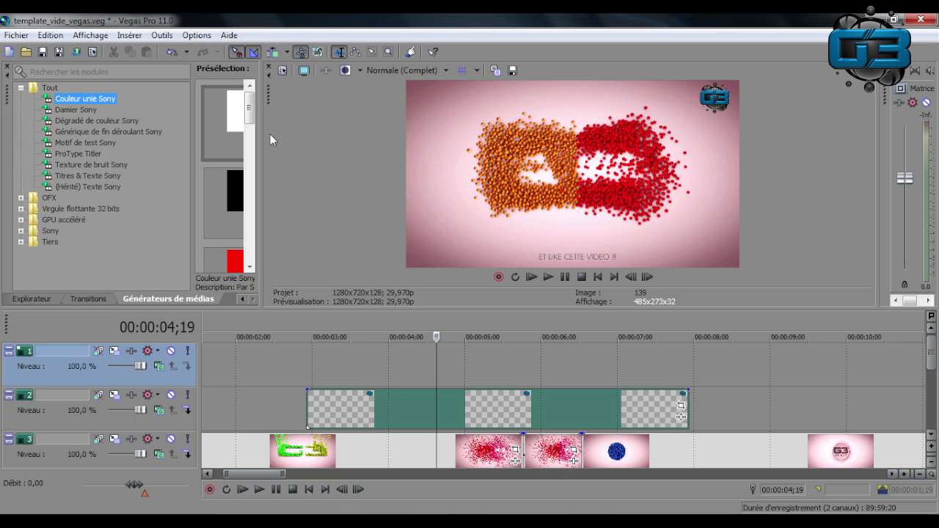
{"action": "left_click_drag", "start_coordinate": [264, 138], "coordinate": [325, 96]}
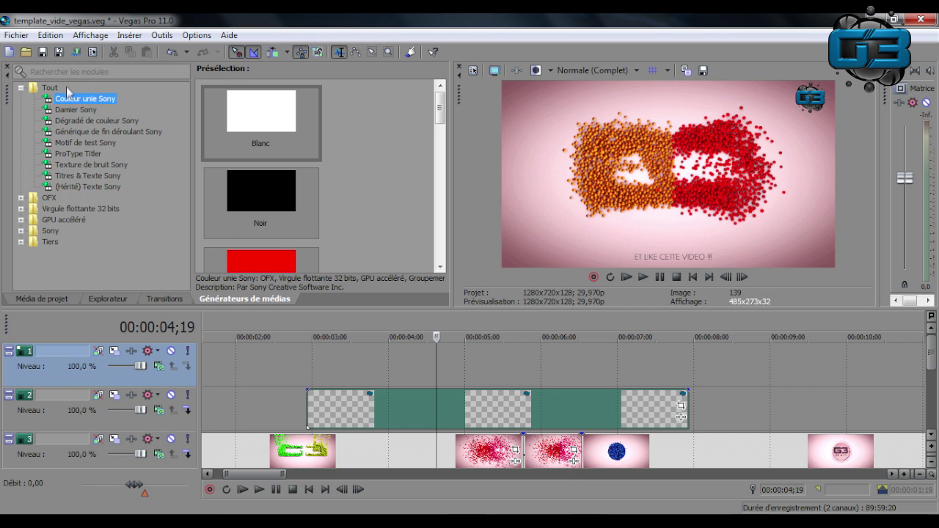
{"action": "left_click", "coordinate": [69, 112]}
{"action": "left_click_drag", "start_coordinate": [439, 110], "coordinate": [439, 127]}
{"action": "left_click_drag", "start_coordinate": [438, 147], "coordinate": [439, 92]}
{"action": "left_click", "coordinate": [62, 121]}
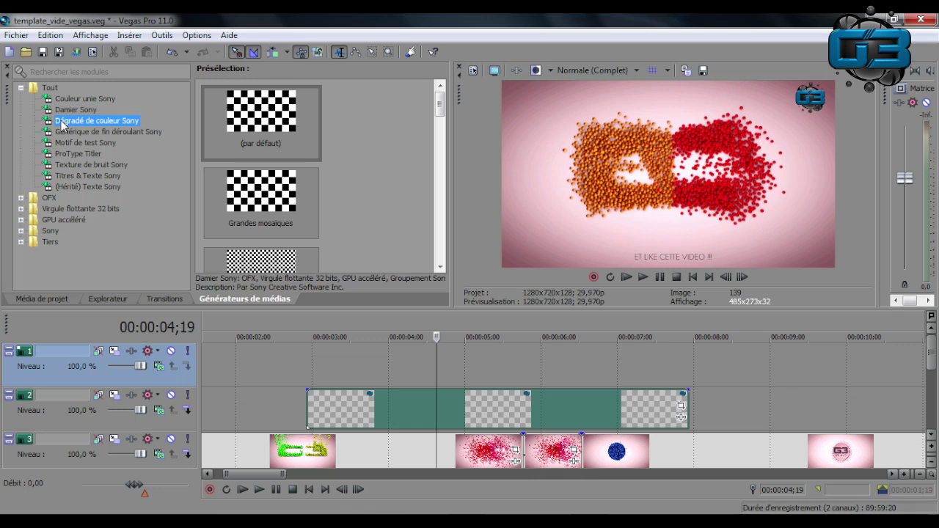
- Try the "Défilement classique sur noir" credit roll on the empty track 1 just after 00:00:03;00, and delete it
{"action": "left_click", "coordinate": [67, 132]}
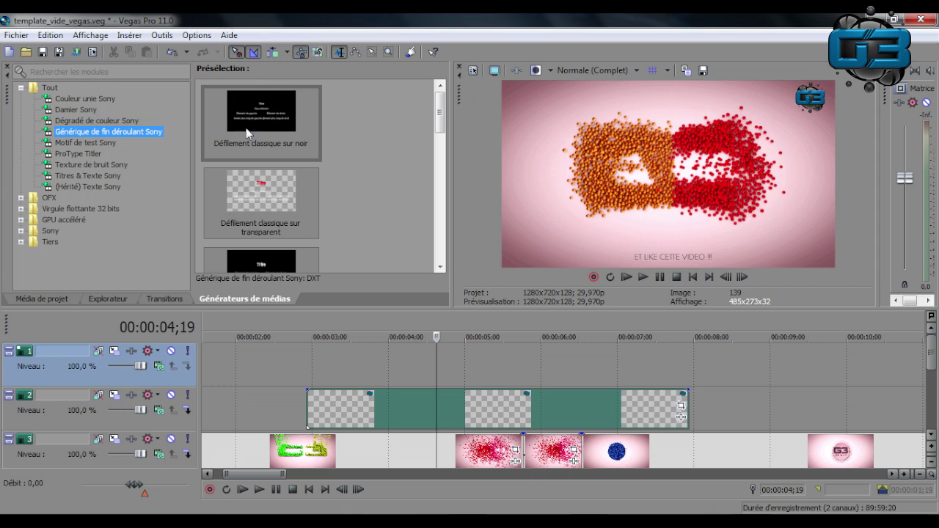
{"action": "left_click_drag", "start_coordinate": [251, 104], "coordinate": [335, 362]}
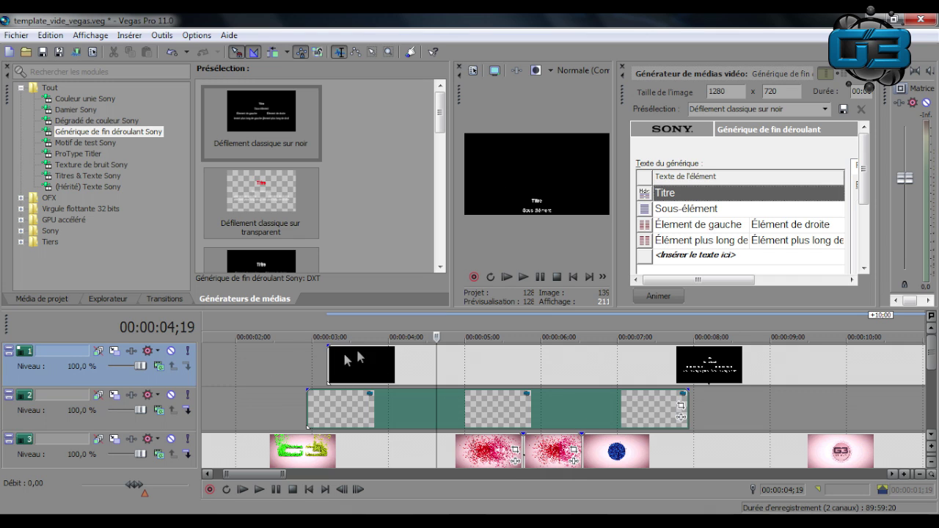
{"action": "left_click", "coordinate": [396, 356]}
{"action": "key", "text": "Delete"}
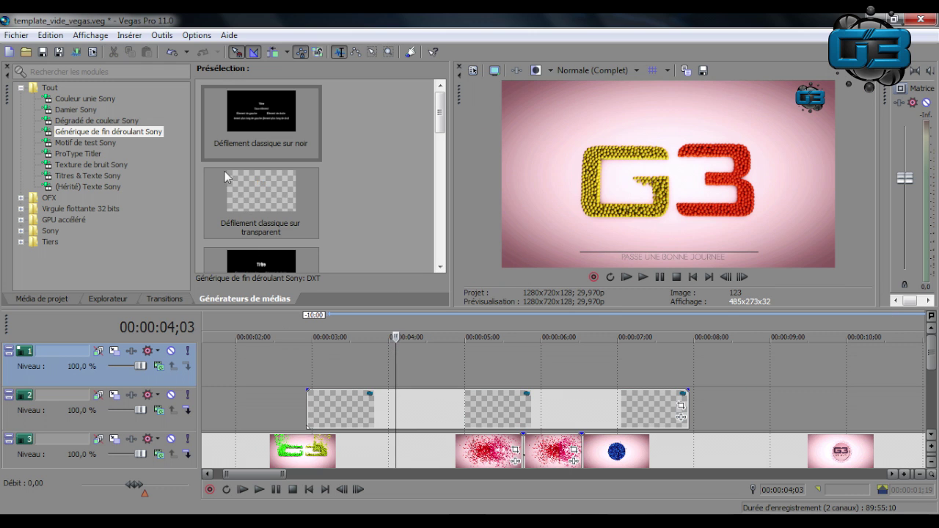
- Place the "Défilement classique sur transparent" credit roll on track 1 near 00:00:03;00 and examine its text elements in the widened generator settings
{"action": "left_click_drag", "start_coordinate": [250, 187], "coordinate": [322, 365]}
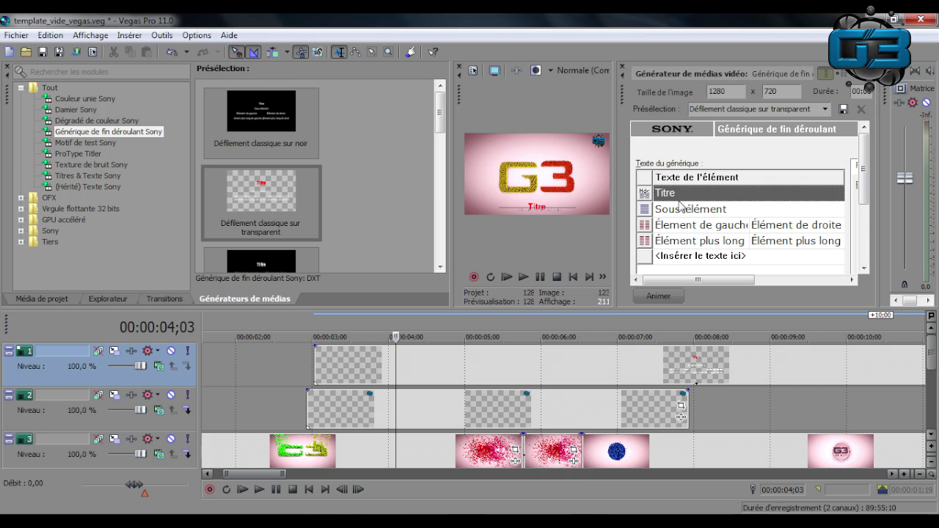
{"action": "left_click_drag", "start_coordinate": [617, 204], "coordinate": [509, 206]}
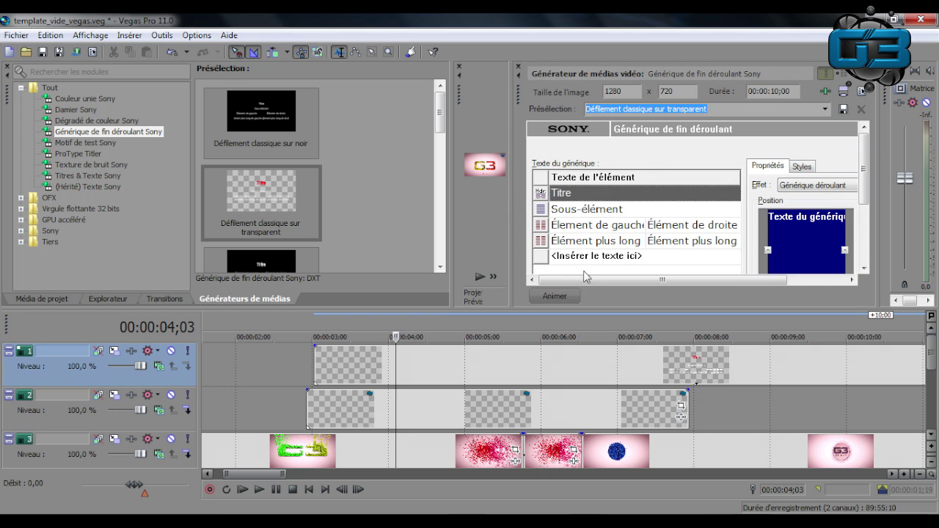
{"action": "mouse_move", "coordinate": [587, 280]}
{"action": "left_mouse_down"}
{"action": "mouse_move", "coordinate": [666, 281]}
{"action": "mouse_move", "coordinate": [591, 286]}
{"action": "left_mouse_up"}
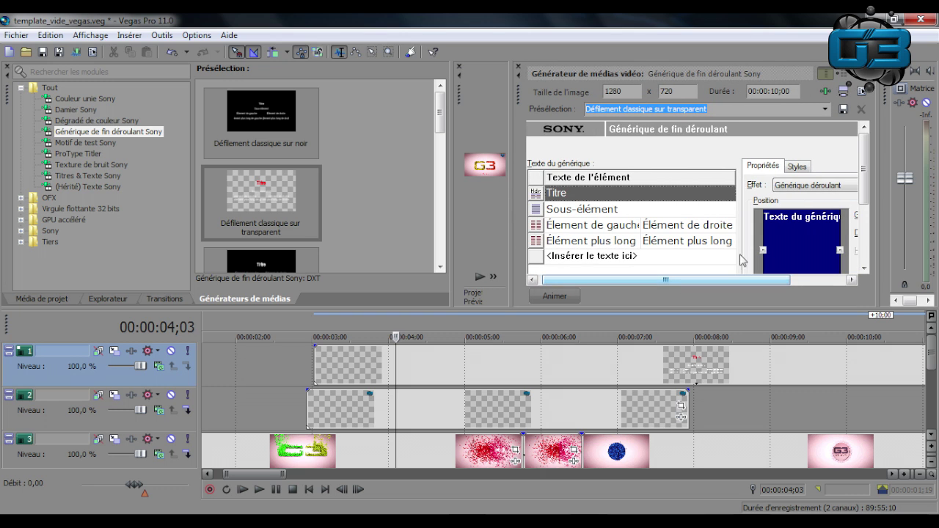
{"action": "left_click", "coordinate": [565, 211]}
{"action": "left_click", "coordinate": [566, 229]}
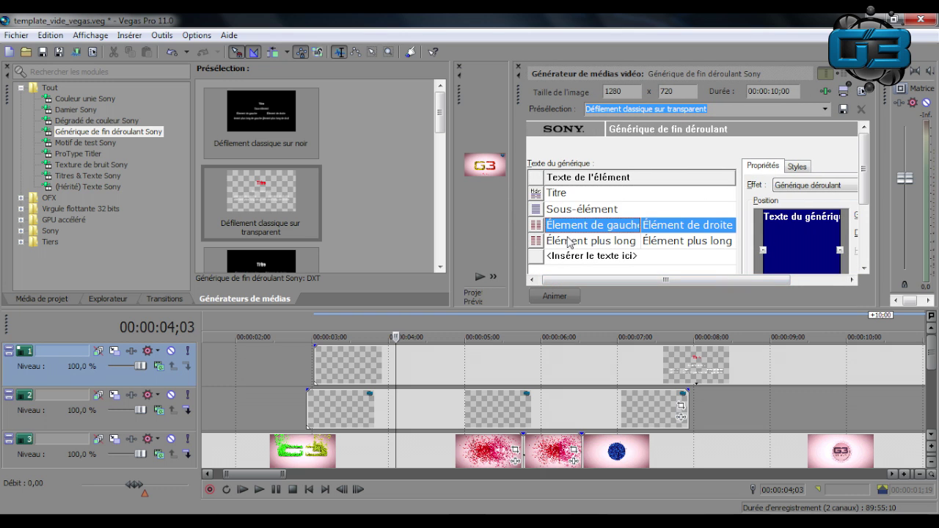
{"action": "left_click", "coordinate": [570, 242]}
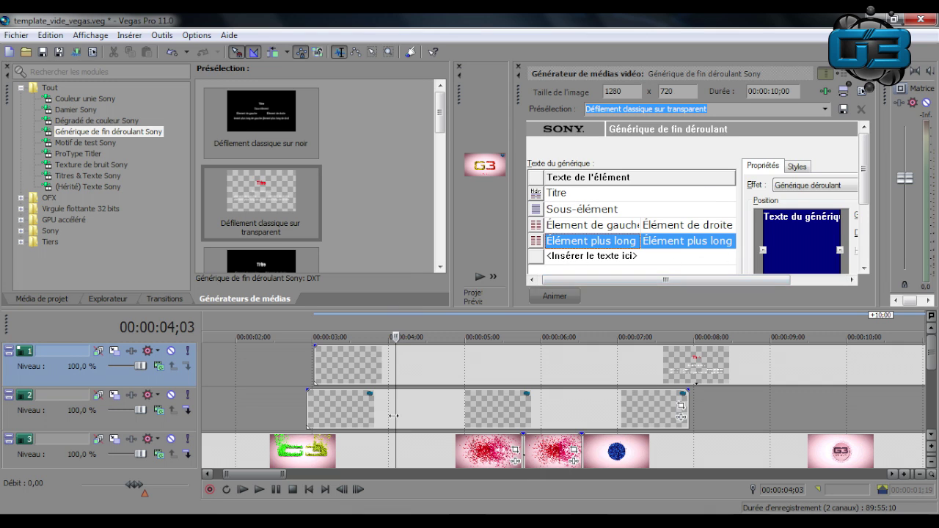
- Close the generator settings, check the transparent credit roll over the video at 00:00:05;11, and delete it from track 1
{"action": "left_click", "coordinate": [518, 68]}
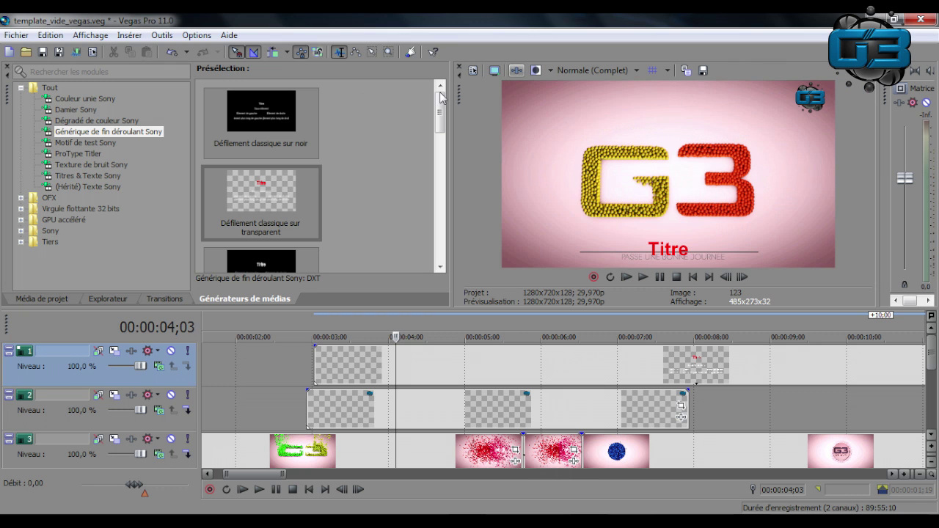
{"action": "left_click", "coordinate": [492, 364]}
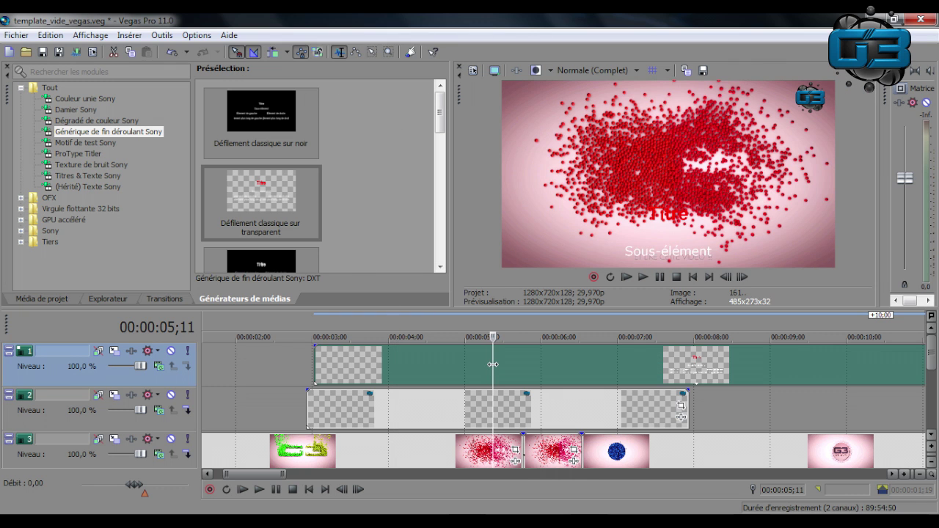
{"action": "key", "text": "Delete"}
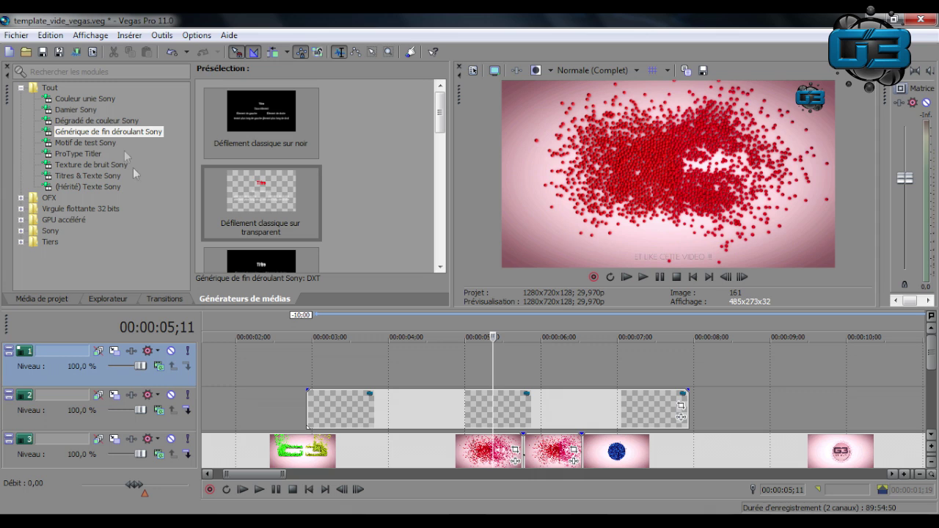
- Place the default "Titres & Texte Sony" title on track 1 shortly after 00:00:04;00 and set its text to "TUTORIEL"
{"action": "left_click", "coordinate": [84, 176]}
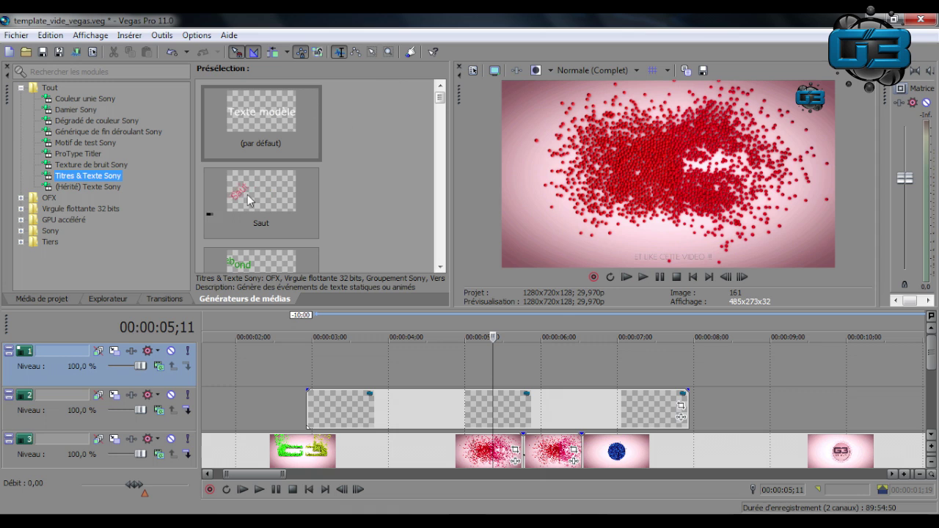
{"action": "left_click_drag", "start_coordinate": [271, 125], "coordinate": [422, 363]}
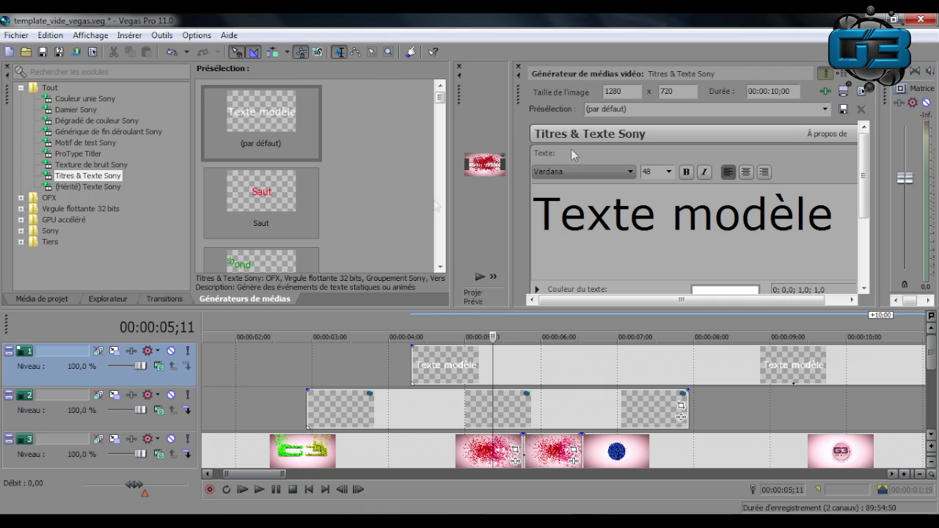
{"action": "left_click_drag", "start_coordinate": [858, 221], "coordinate": [515, 220]}
{"action": "type", "text": "TUTORIEL"}
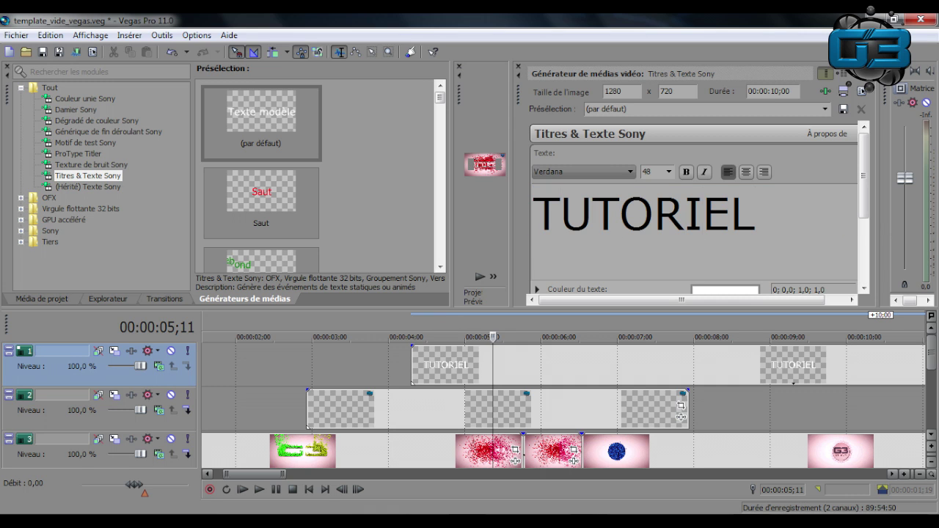
- Close the generator settings and move the TUTORIEL title earlier on track 1 so it starts just before 00:00:02;00
{"action": "left_click", "coordinate": [519, 66]}
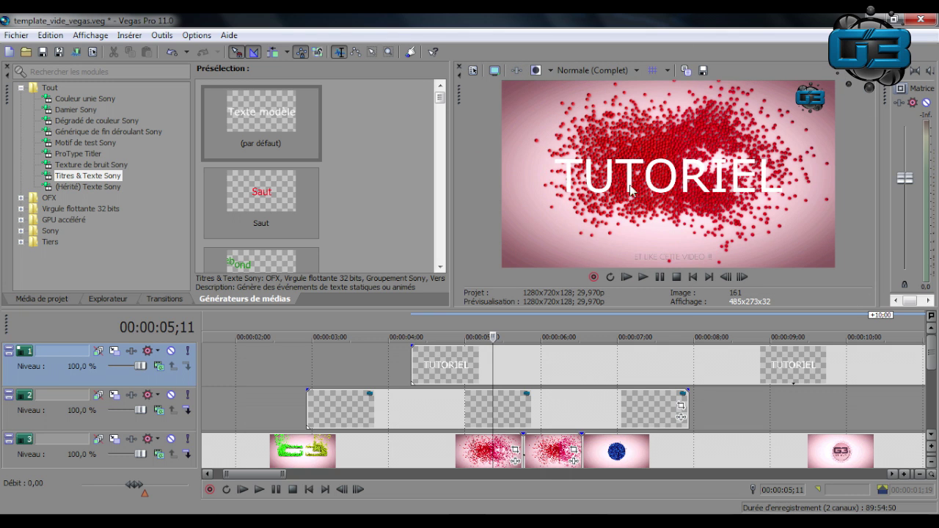
{"action": "left_click_drag", "start_coordinate": [744, 377], "coordinate": [548, 377]}
{"action": "scroll", "coordinate": [759, 363], "scroll_direction": "down", "scroll_amount": 2}
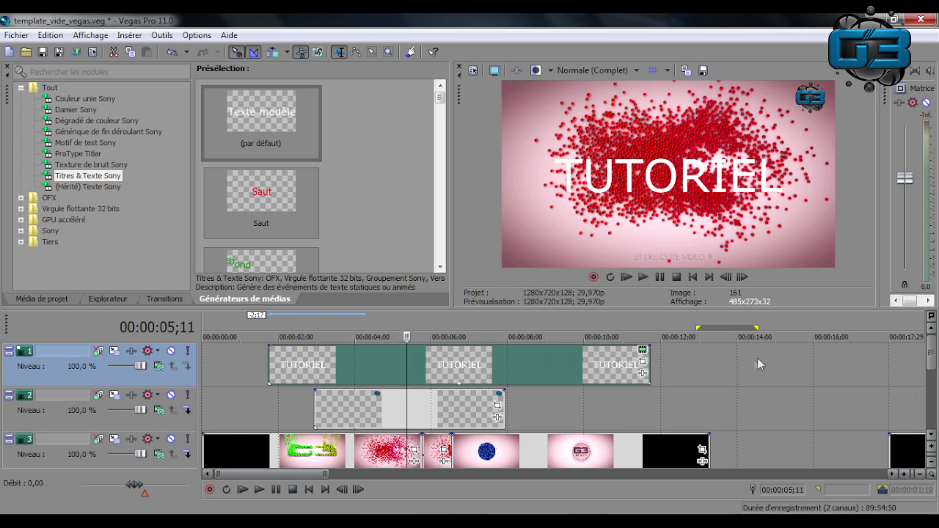
- Set the TUTORIEL title's font size to 20 and move the text to the lower-left corner of the enlarged video preview
{"action": "left_click", "coordinate": [643, 354]}
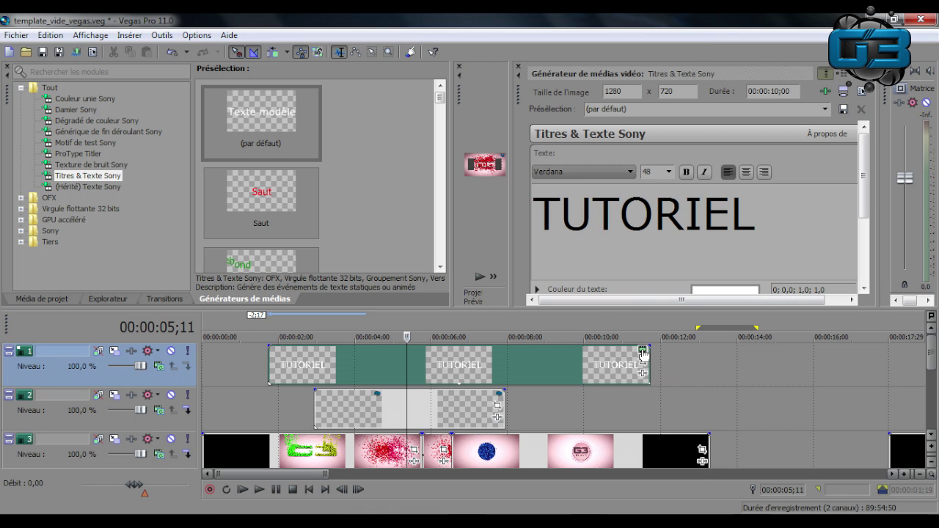
{"action": "double_click", "coordinate": [753, 217]}
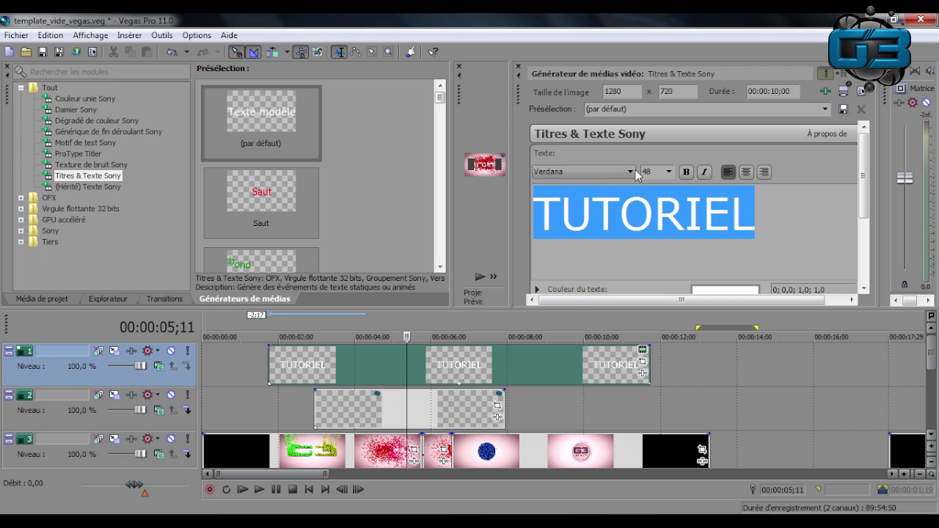
{"action": "left_click", "coordinate": [668, 172]}
{"action": "left_click", "coordinate": [652, 237]}
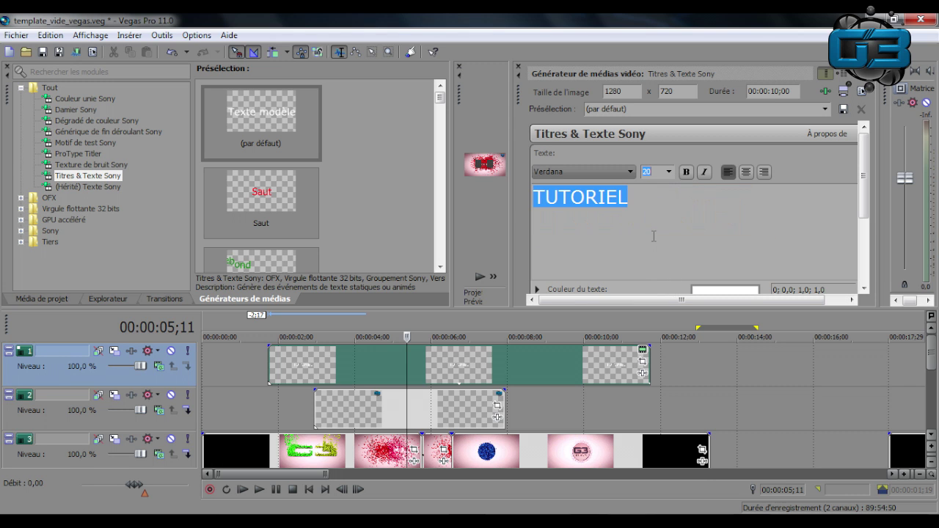
{"action": "left_click_drag", "start_coordinate": [453, 116], "coordinate": [210, 130]}
{"action": "left_click_drag", "start_coordinate": [320, 170], "coordinate": [255, 254]}
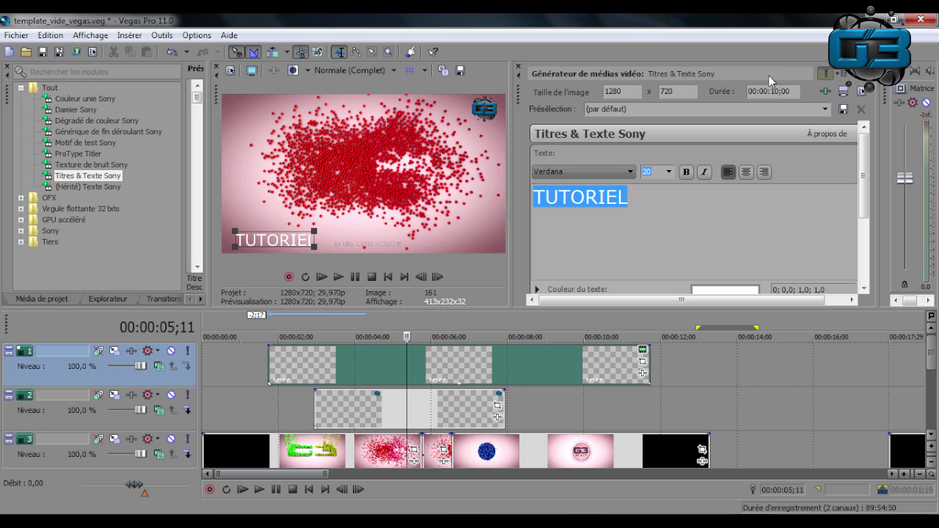
- Close the generator settings and delete the TUTORIEL title from track 1
{"action": "left_click", "coordinate": [684, 365]}
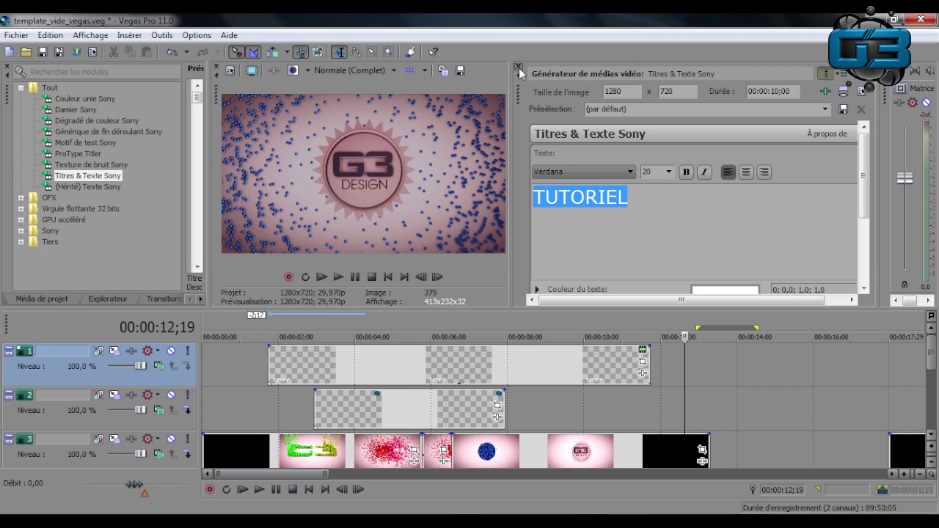
{"action": "left_click", "coordinate": [518, 67]}
{"action": "left_click", "coordinate": [327, 365]}
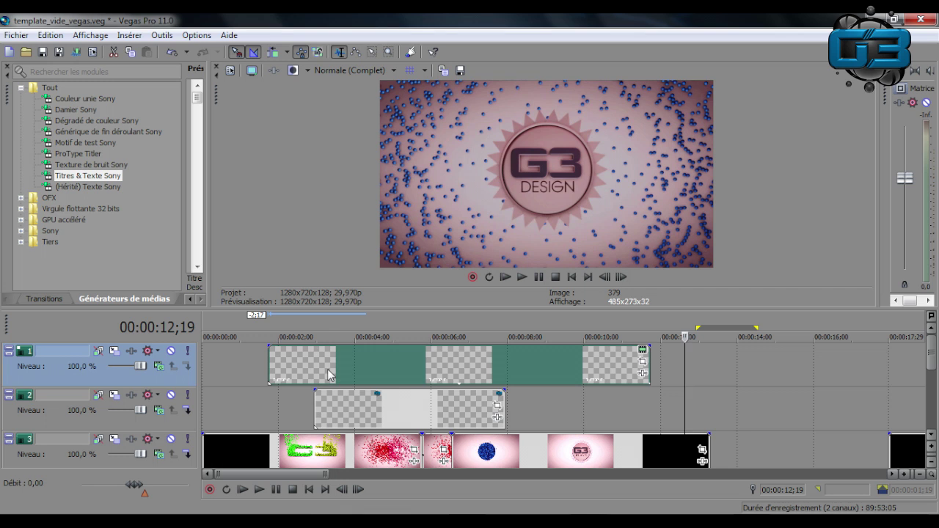
{"action": "key", "text": "Delete"}
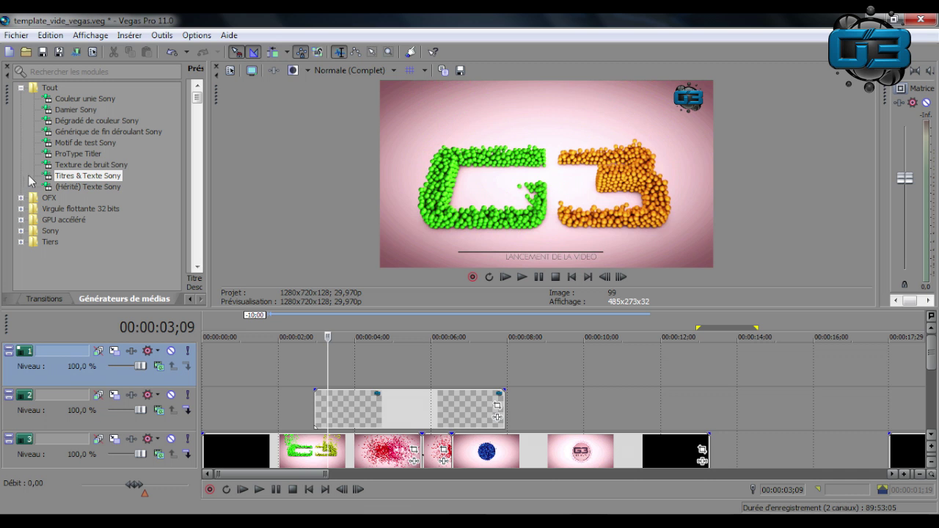
- Import overlay_twitter.png from the G3Design.fr folder onto track 1 at 00:00:03;09
{"action": "left_click", "coordinate": [25, 51]}
{"action": "scroll", "coordinate": [651, 115], "scroll_direction": "down", "scroll_amount": 10}
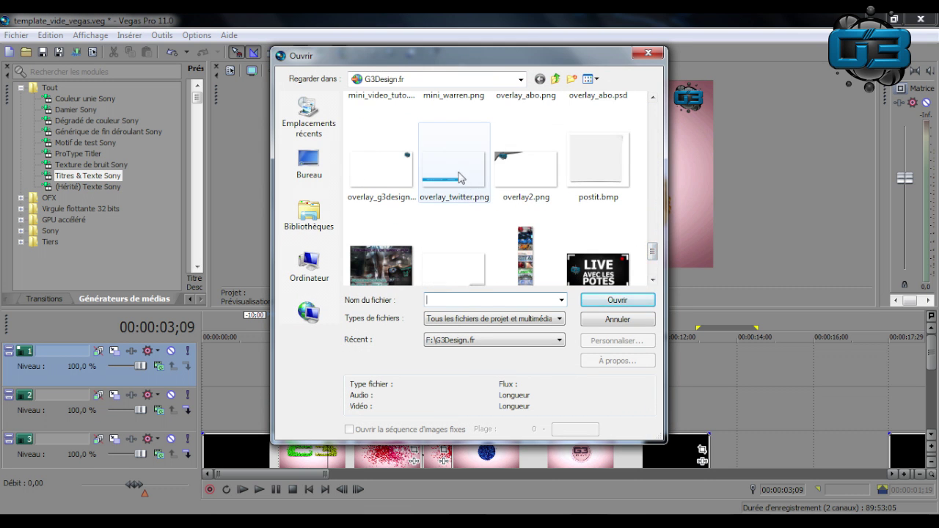
{"action": "double_click", "coordinate": [458, 172]}
- Check the Twitter banner over the video at 00:00:05;16, and play its appearance from 00:00:02;22
{"action": "left_click", "coordinate": [413, 332]}
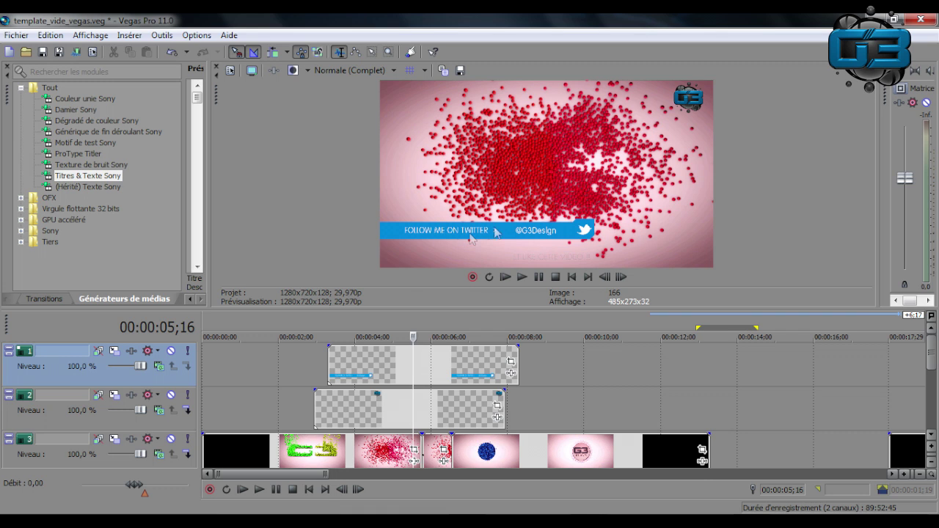
{"action": "left_click", "coordinate": [307, 323]}
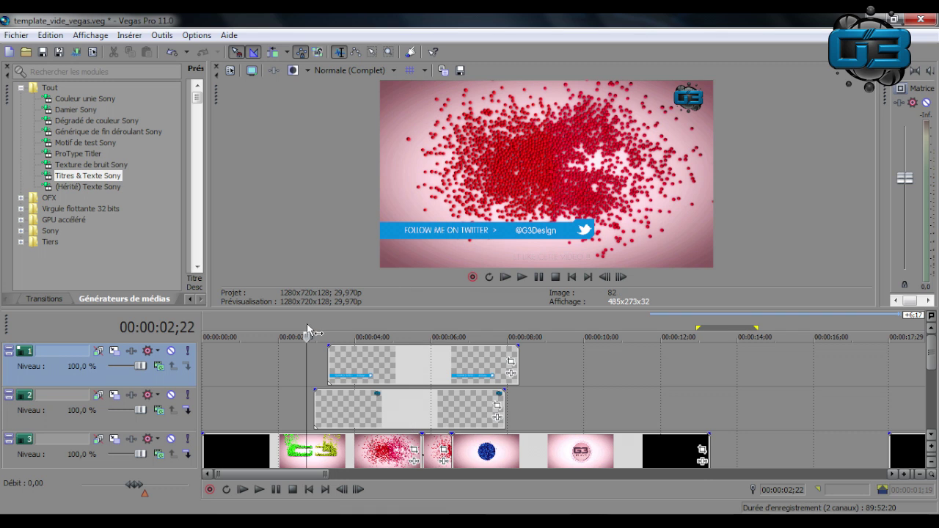
{"action": "left_click", "coordinate": [521, 277]}
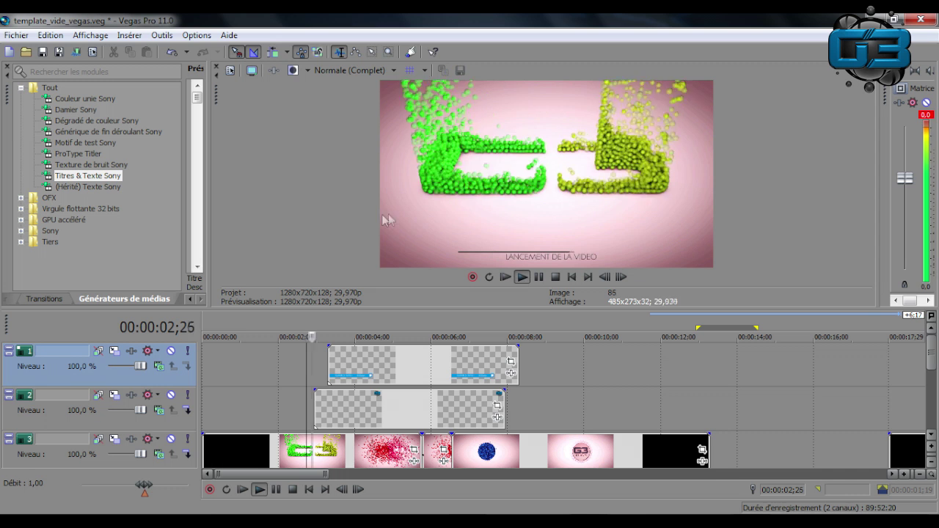
{"action": "left_click", "coordinate": [538, 278]}
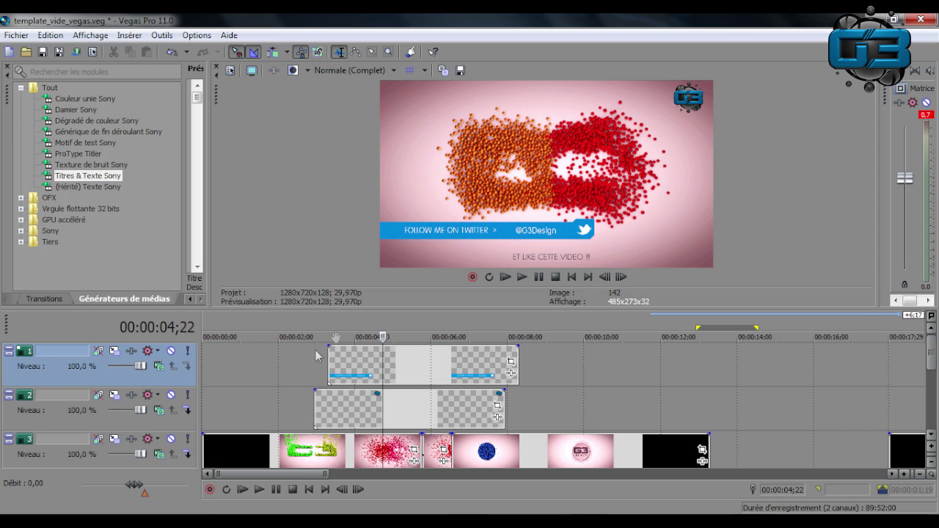
{"action": "left_click_drag", "start_coordinate": [933, 359], "coordinate": [932, 385]}
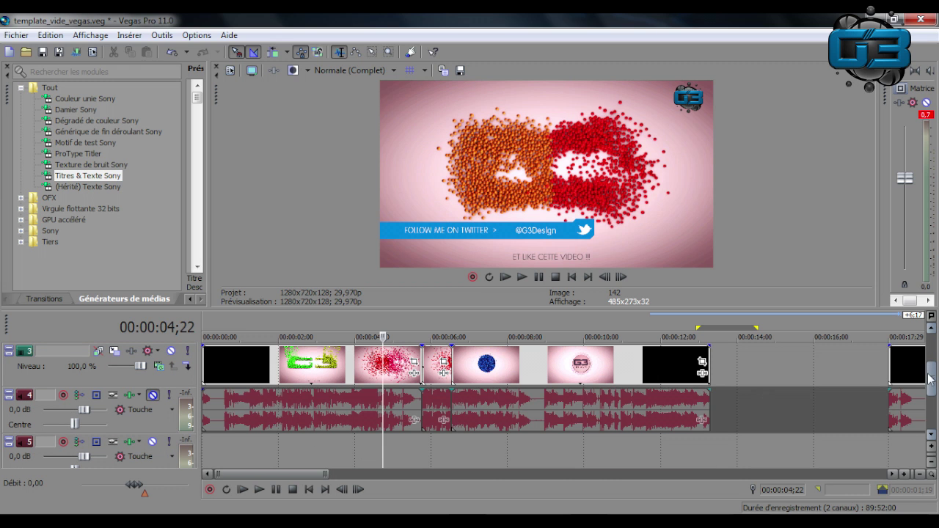
{"action": "left_click_drag", "start_coordinate": [931, 385], "coordinate": [930, 360]}
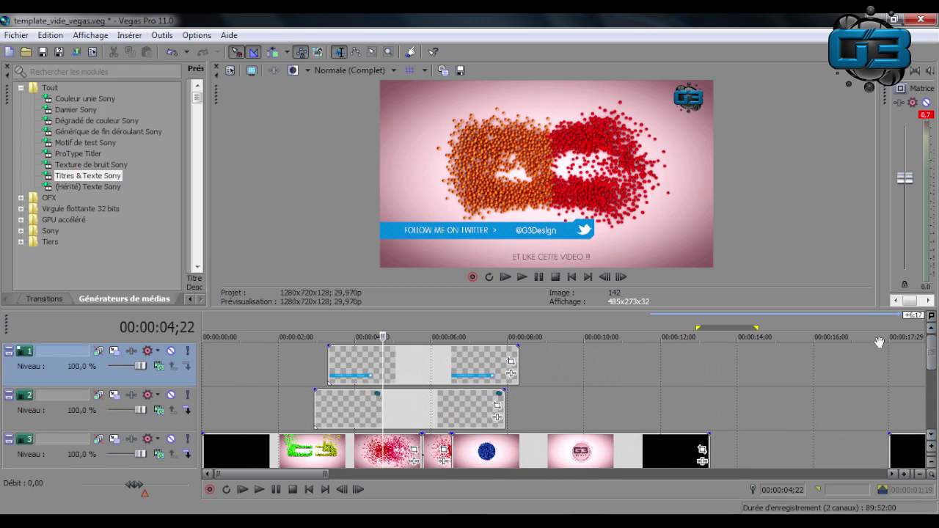
- Apply the default "Balayage linéaire Sony" transition to the start of the Twitter overlay at 00:00:03;09
{"action": "left_click", "coordinate": [328, 327]}
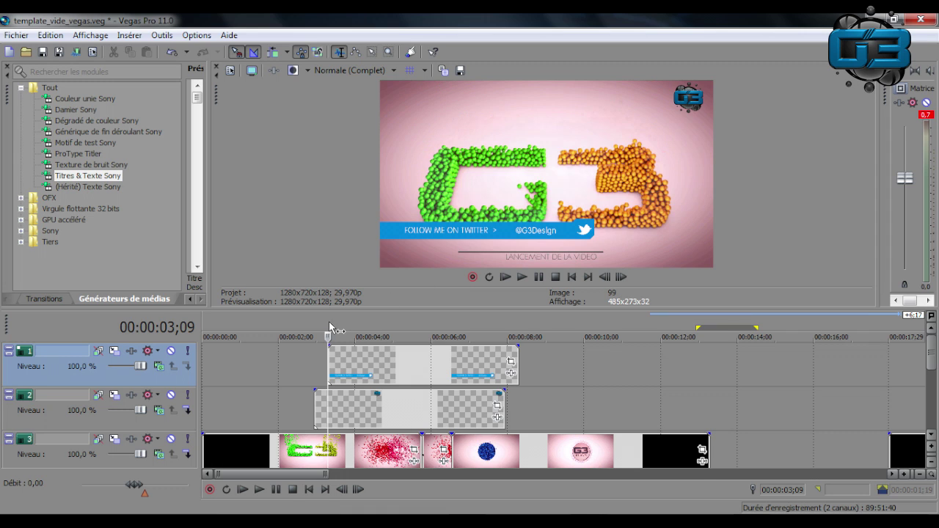
{"action": "left_click", "coordinate": [42, 299]}
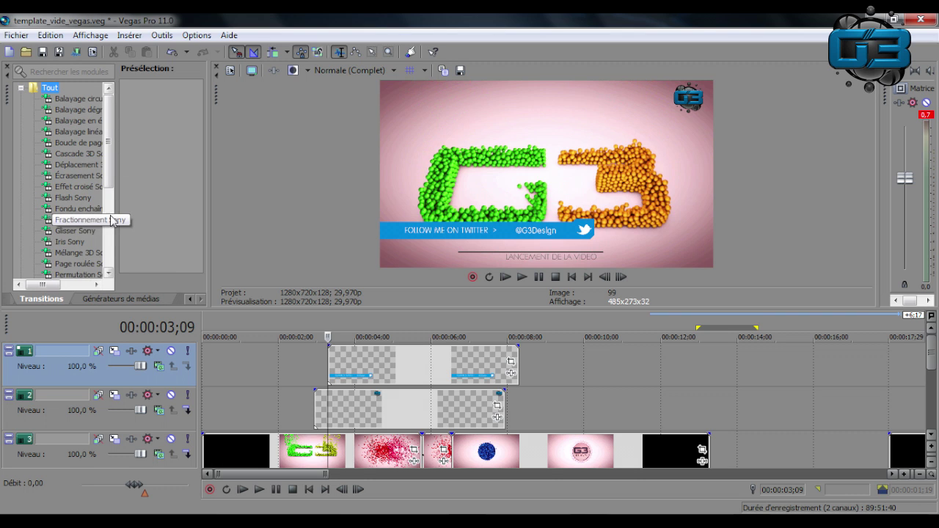
{"action": "left_click_drag", "start_coordinate": [117, 212], "coordinate": [155, 165]}
{"action": "left_click", "coordinate": [155, 88]}
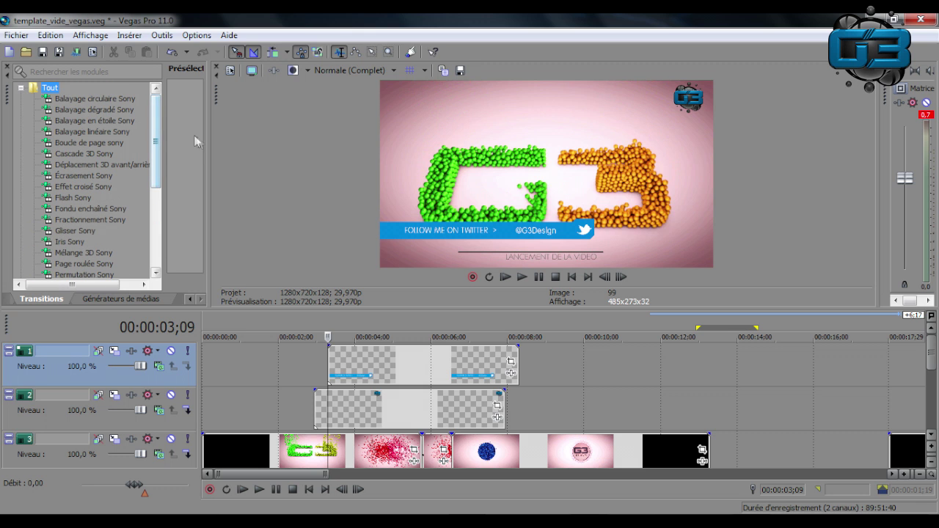
{"action": "left_click_drag", "start_coordinate": [208, 141], "coordinate": [313, 139]}
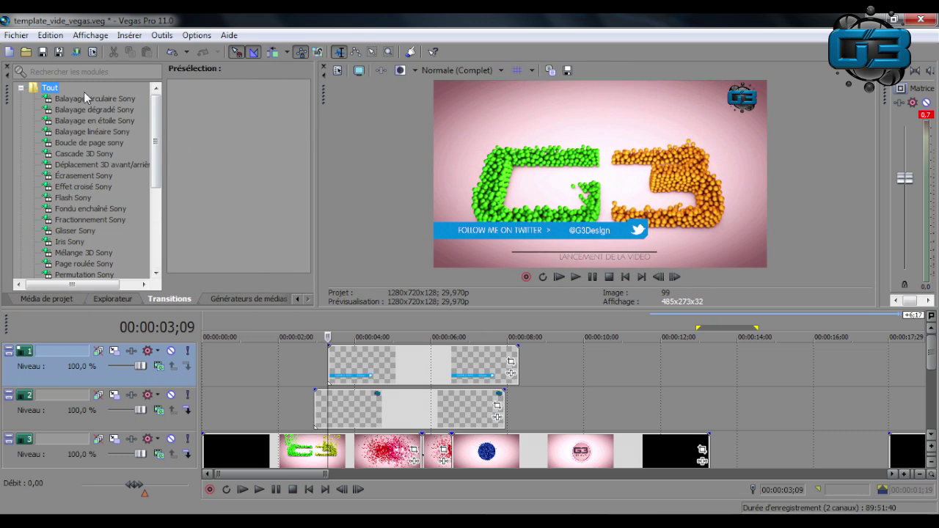
{"action": "left_click", "coordinate": [88, 131]}
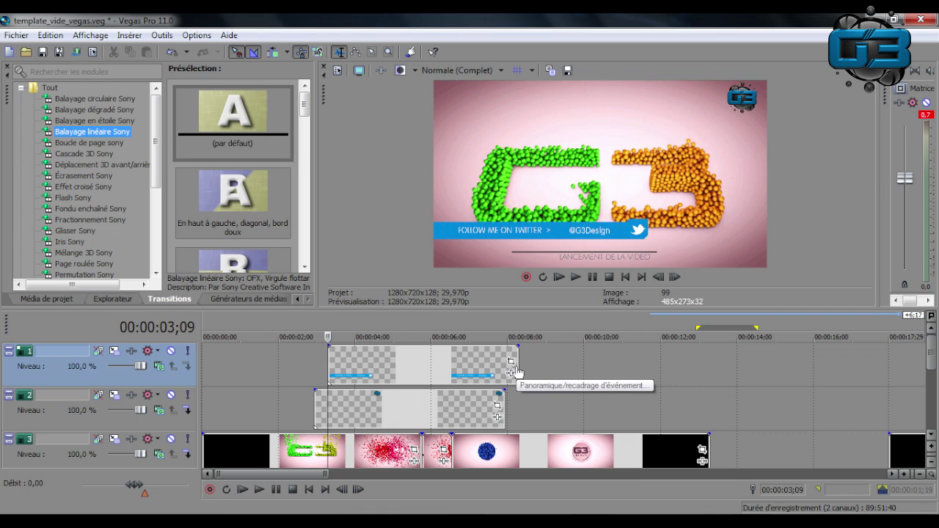
{"action": "left_click_drag", "start_coordinate": [246, 103], "coordinate": [329, 362]}
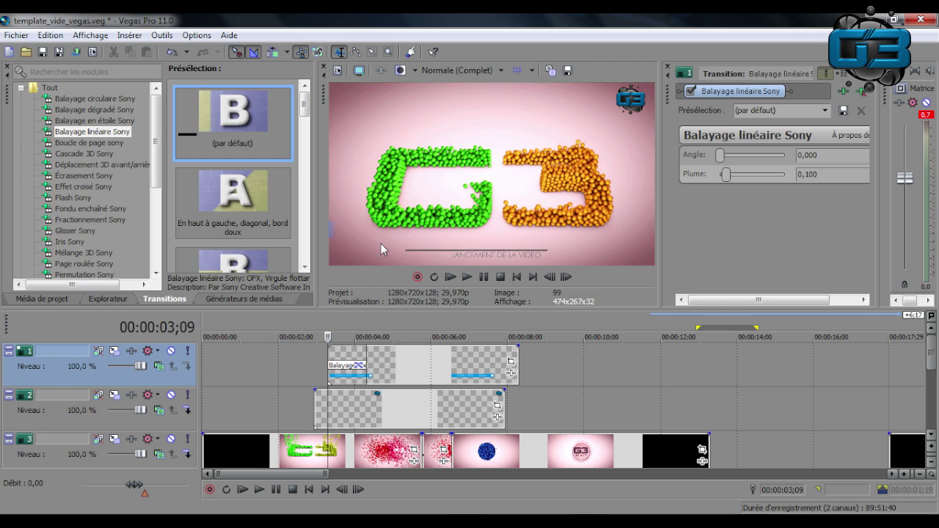
- Play the linear wipe at the start of the Twitter overlay and pause at 00:00:05;00
{"action": "left_click", "coordinate": [467, 277]}
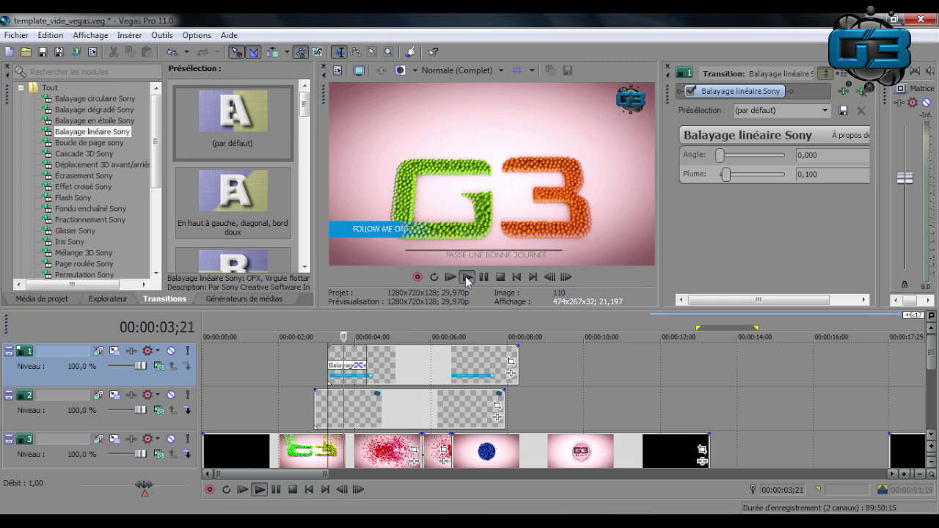
{"action": "left_click", "coordinate": [466, 277]}
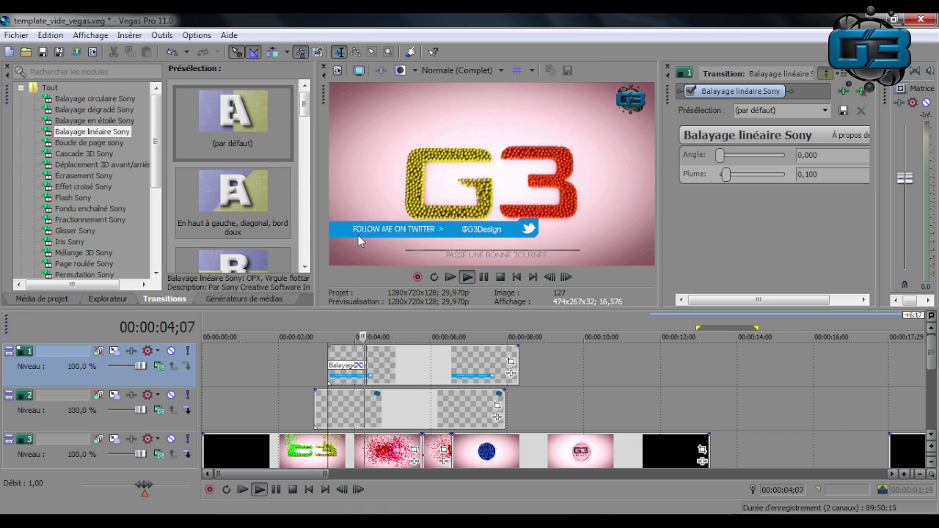
{"action": "left_click", "coordinate": [469, 281]}
{"action": "key", "text": "Return"}
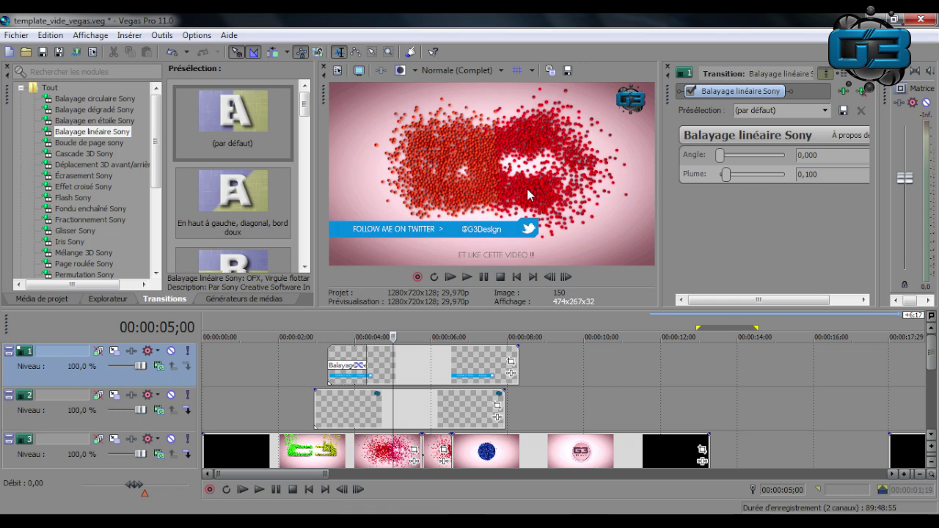
- Apply the "De droite à gauche, bord net" linear wipe to the end of the Twitter overlay and play the result
{"action": "left_click", "coordinate": [667, 68]}
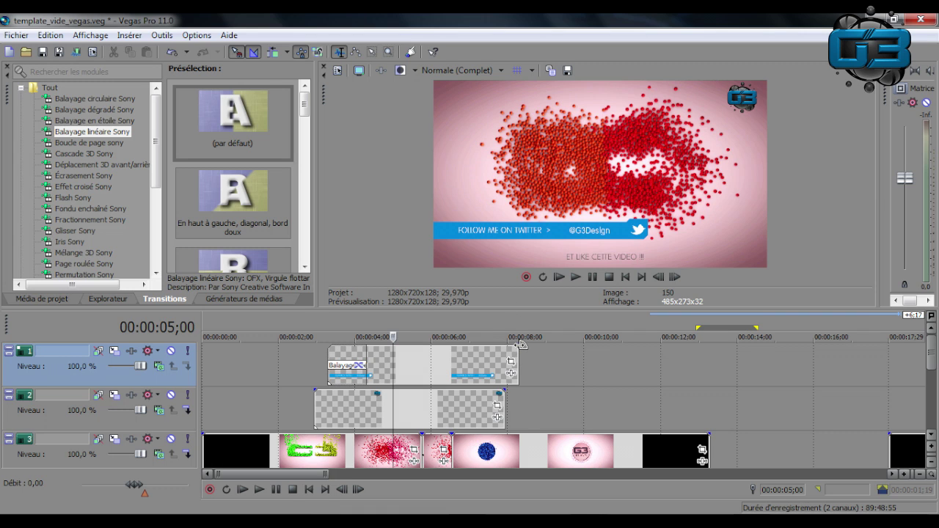
{"action": "left_click_drag", "start_coordinate": [303, 107], "coordinate": [304, 156]}
{"action": "mouse_move", "coordinate": [250, 198]}
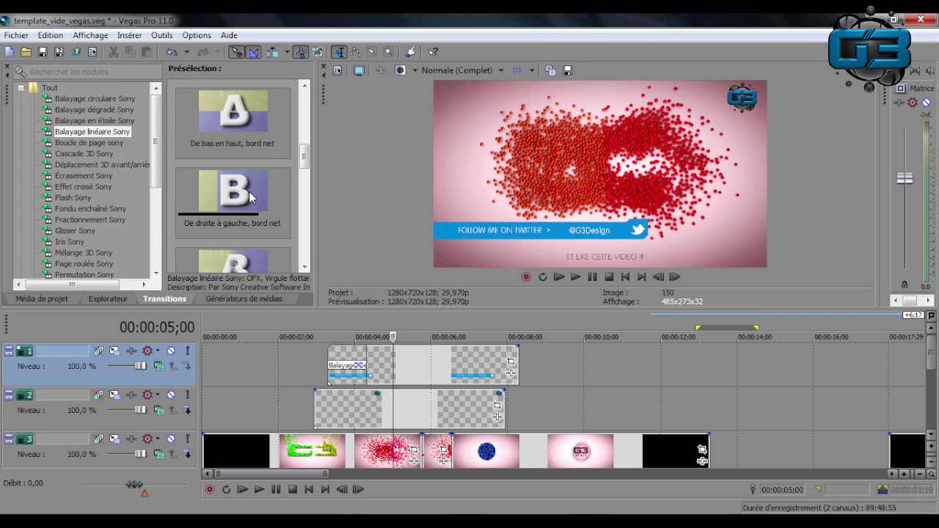
{"action": "left_click_drag", "start_coordinate": [251, 198], "coordinate": [518, 363]}
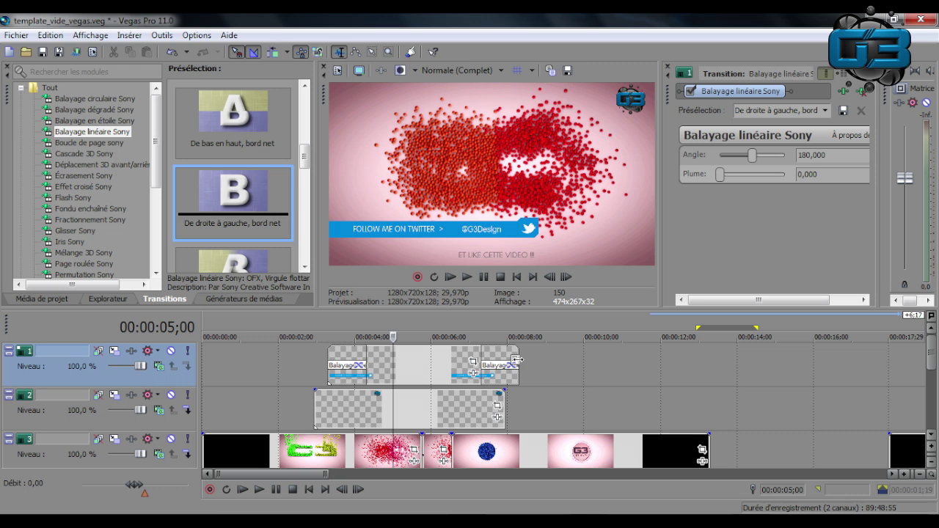
{"action": "left_click", "coordinate": [459, 278]}
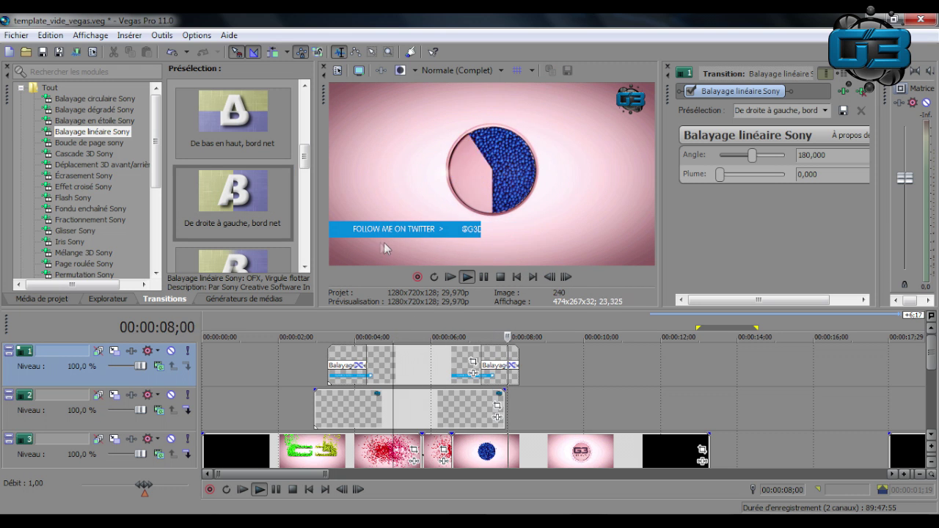
{"action": "left_click", "coordinate": [483, 278]}
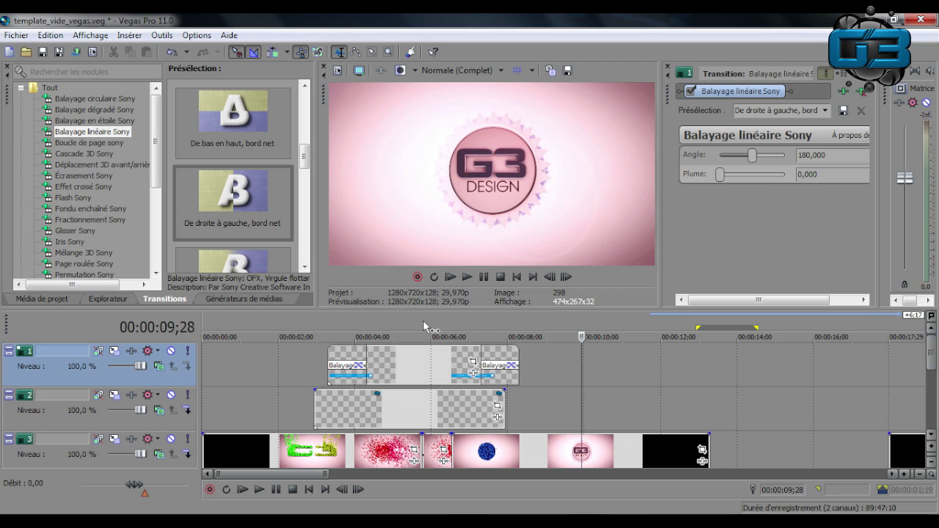
- Delete the Twitter overlay with its transitions from track 1
{"action": "left_click", "coordinate": [395, 364]}
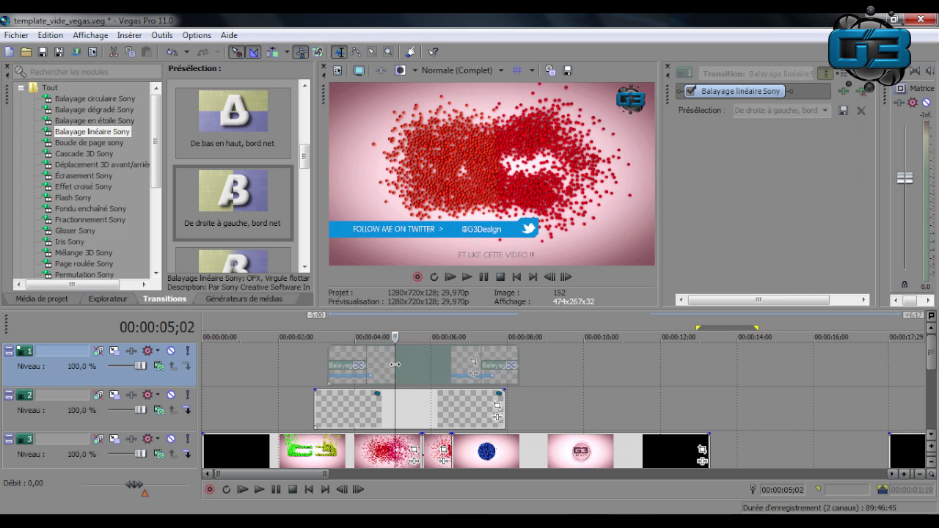
{"action": "key", "text": "Delete"}
{"action": "scroll", "coordinate": [600, 436], "scroll_direction": "down", "scroll_amount": 5}
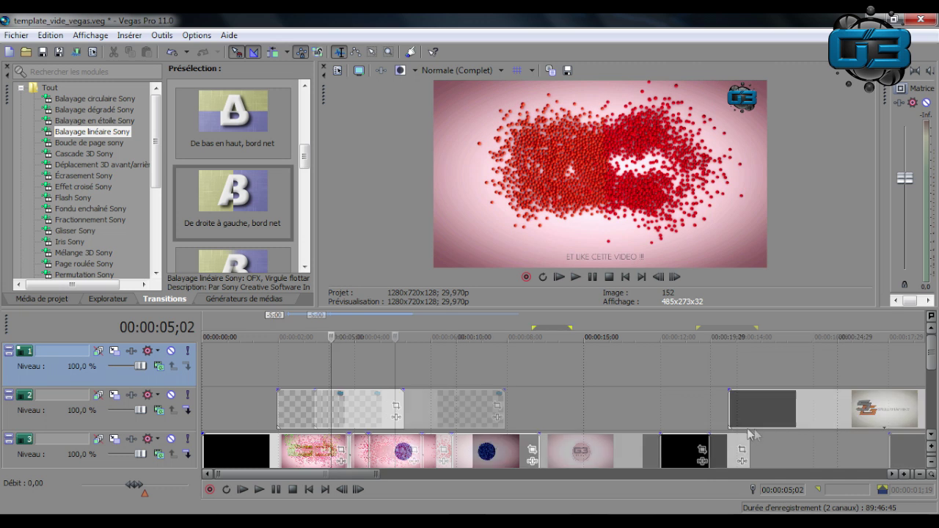
- Move the SpeedGraphiks intro clip from track 2 up to track 1, starting at about 00:00:01;01
{"action": "left_click_drag", "start_coordinate": [554, 414], "coordinate": [305, 349]}
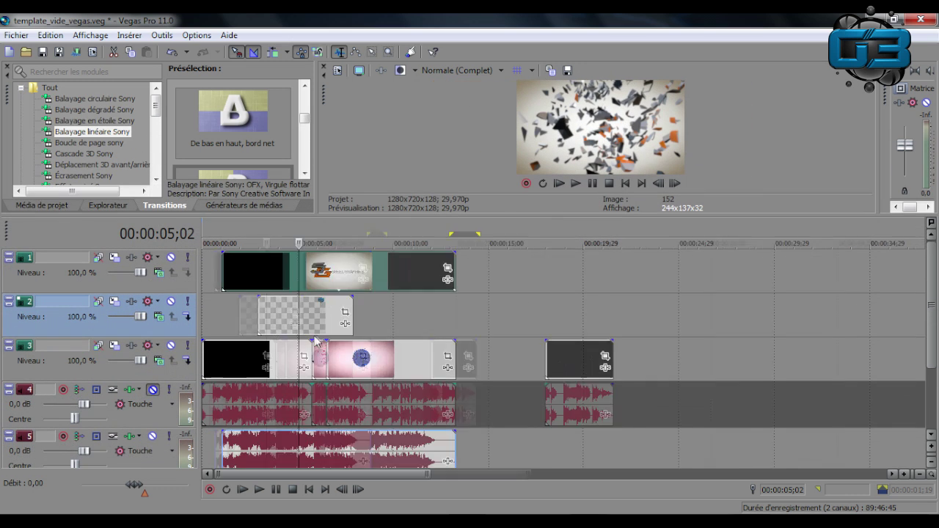
{"action": "scroll", "coordinate": [315, 340], "scroll_direction": "up", "scroll_amount": 3}
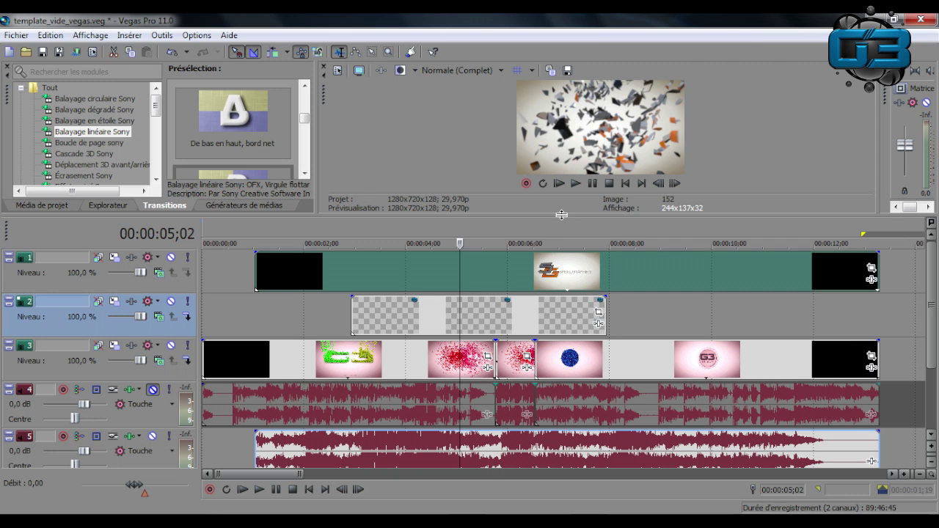
{"action": "left_click_drag", "start_coordinate": [567, 222], "coordinate": [567, 305]}
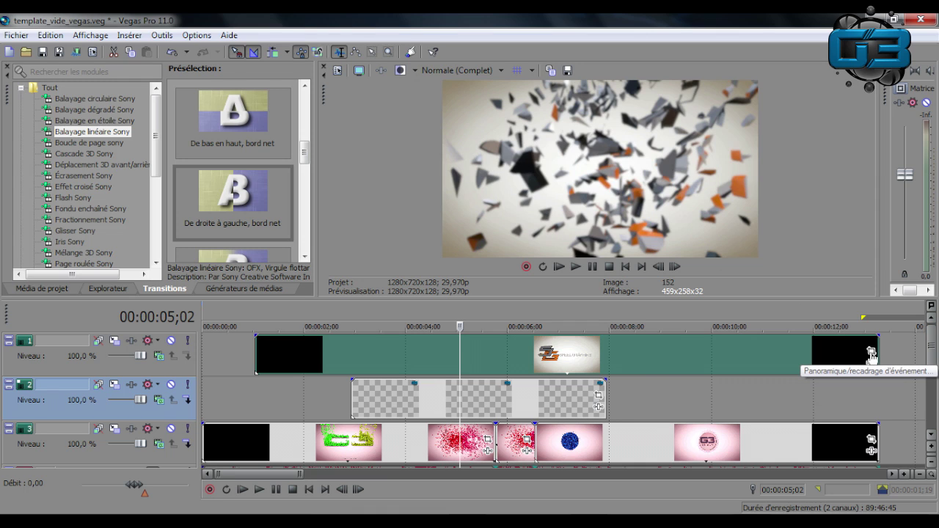
- Shrink the track 1 intro clip at 00:00:05;02 by enlarging its pan/crop frame to about 2638.5 by 1484.1
{"action": "left_click", "coordinate": [872, 352]}
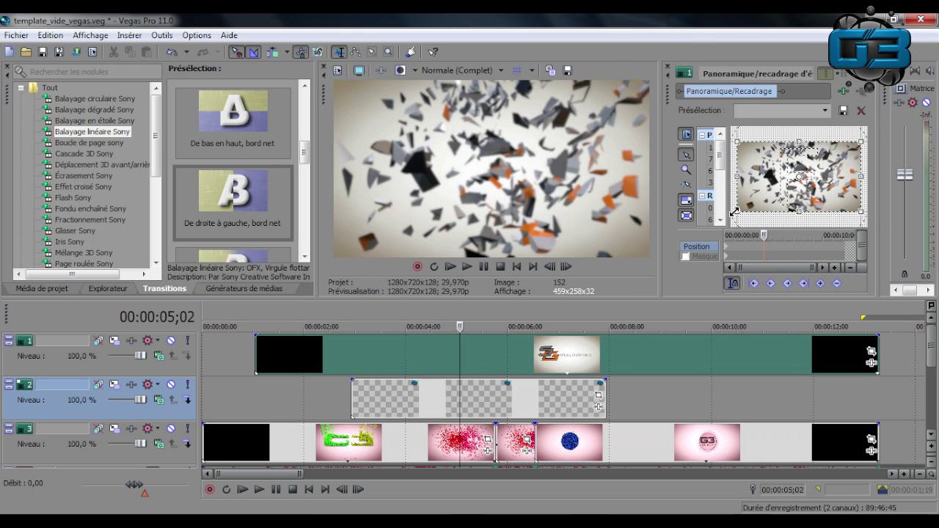
{"action": "left_click_drag", "start_coordinate": [737, 211], "coordinate": [671, 290]}
{"action": "left_click_drag", "start_coordinate": [773, 209], "coordinate": [770, 231]}
{"action": "left_click_drag", "start_coordinate": [728, 189], "coordinate": [827, 187]}
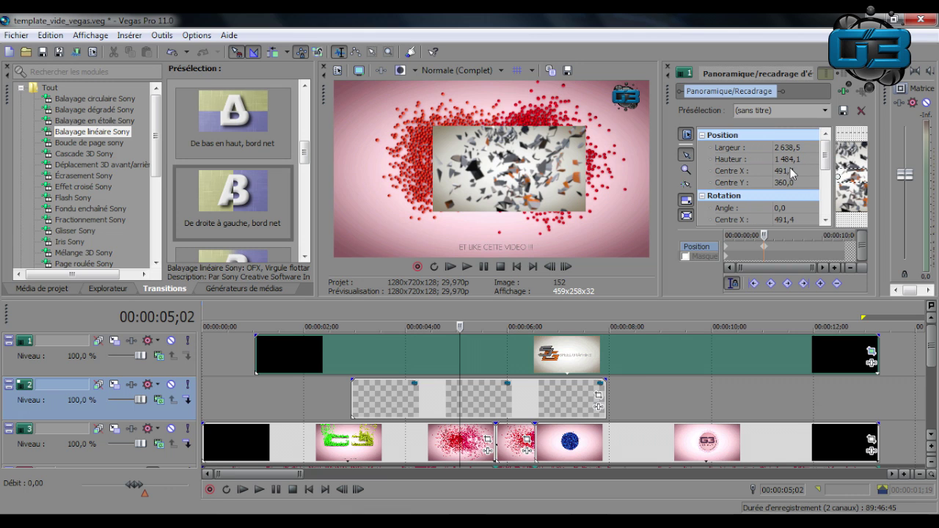
- Shift the track 1 clip's pan/crop frame to a Centre X of about 1149.4, then close its pan/crop settings
{"action": "left_click", "coordinate": [782, 182]}
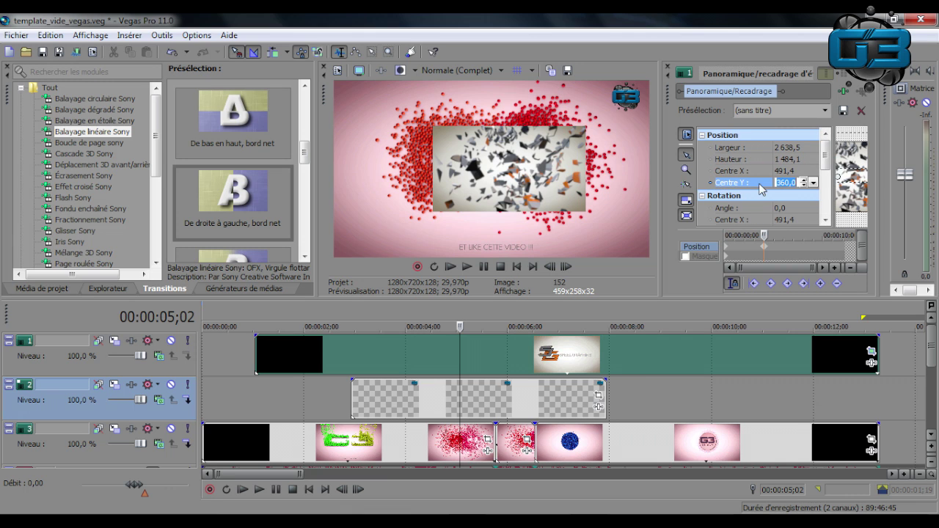
{"action": "left_click", "coordinate": [812, 184]}
{"action": "mouse_move", "coordinate": [798, 202]}
{"action": "left_mouse_down"}
{"action": "mouse_move", "coordinate": [806, 202]}
{"action": "mouse_move", "coordinate": [798, 198]}
{"action": "left_mouse_up"}
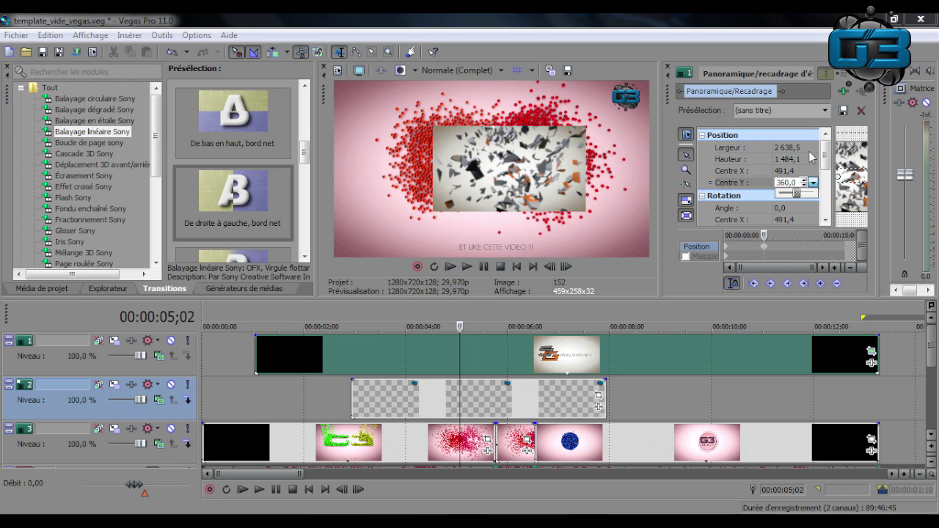
{"action": "left_click_drag", "start_coordinate": [825, 150], "coordinate": [913, 190]}
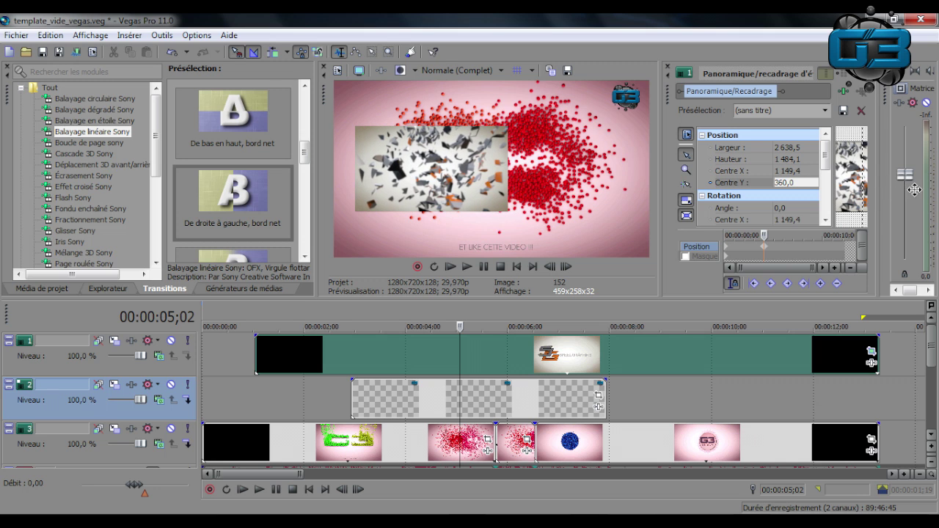
{"action": "left_click", "coordinate": [668, 69]}
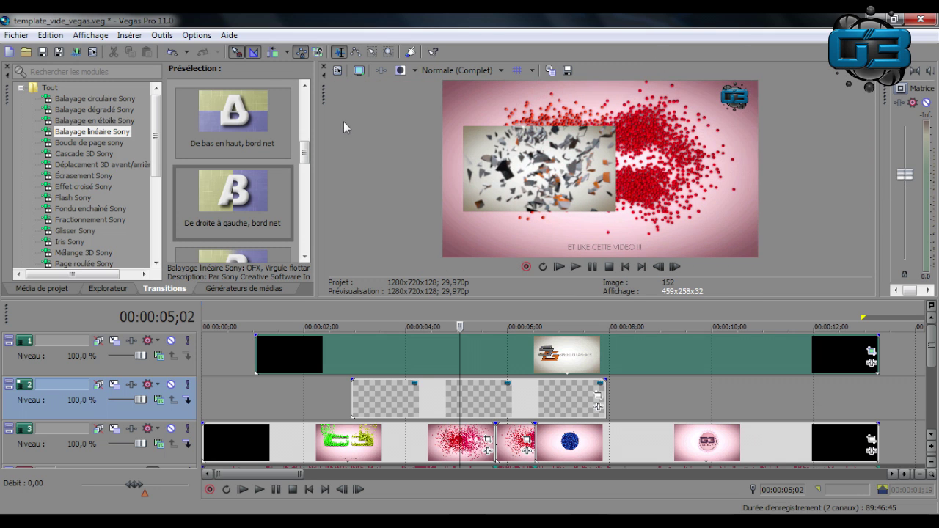
- Play the shrinking overlay from 00:00:01;06 and pause at 00:00:03;11
{"action": "left_click", "coordinate": [263, 310]}
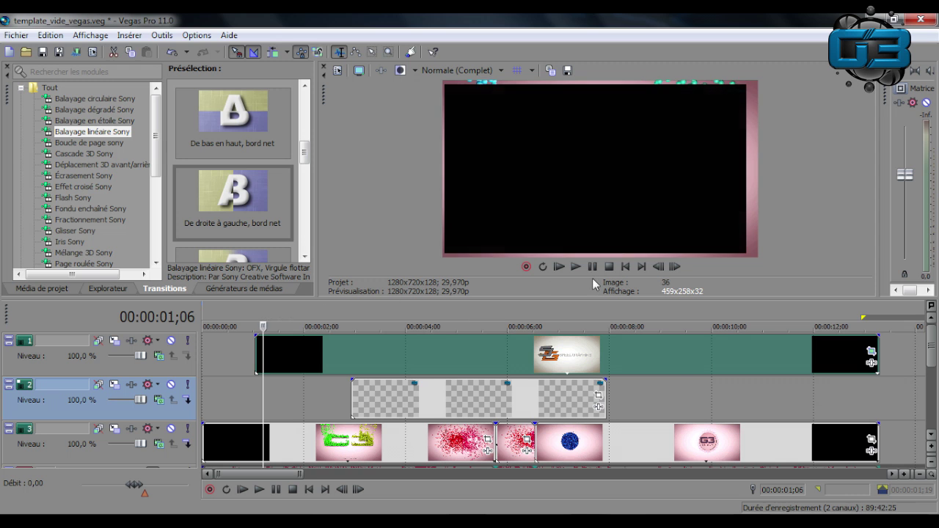
{"action": "left_click", "coordinate": [575, 266]}
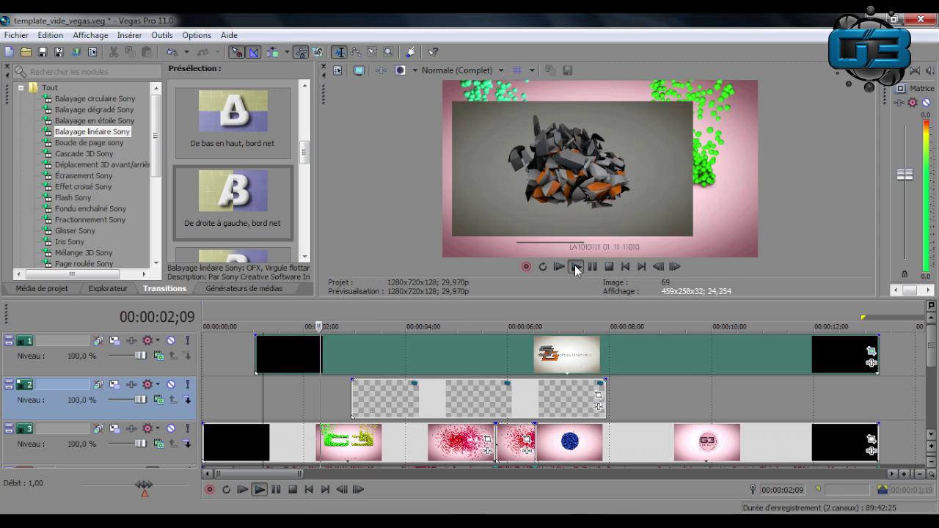
{"action": "left_click", "coordinate": [592, 267]}
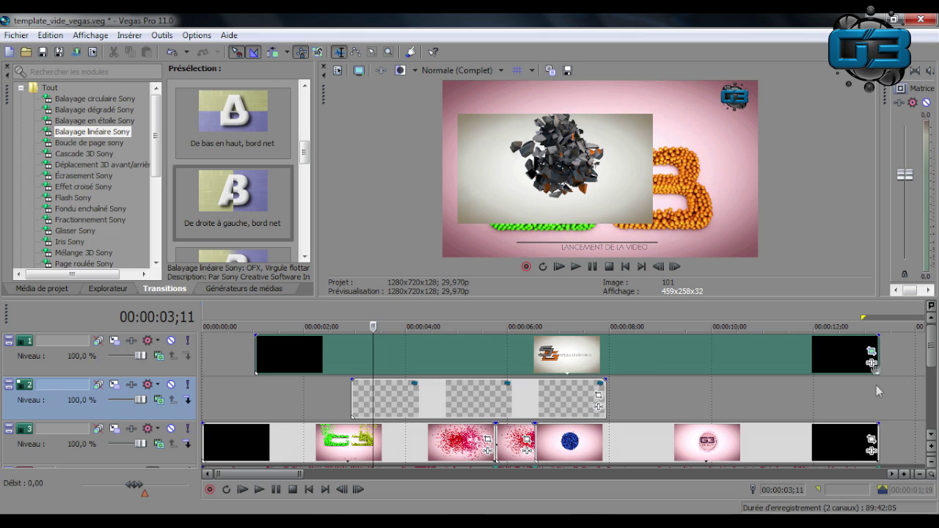
- Reopen the track 1 clip's pan/crop settings and compare the frame at its first and second position keyframes
{"action": "left_click", "coordinate": [871, 352]}
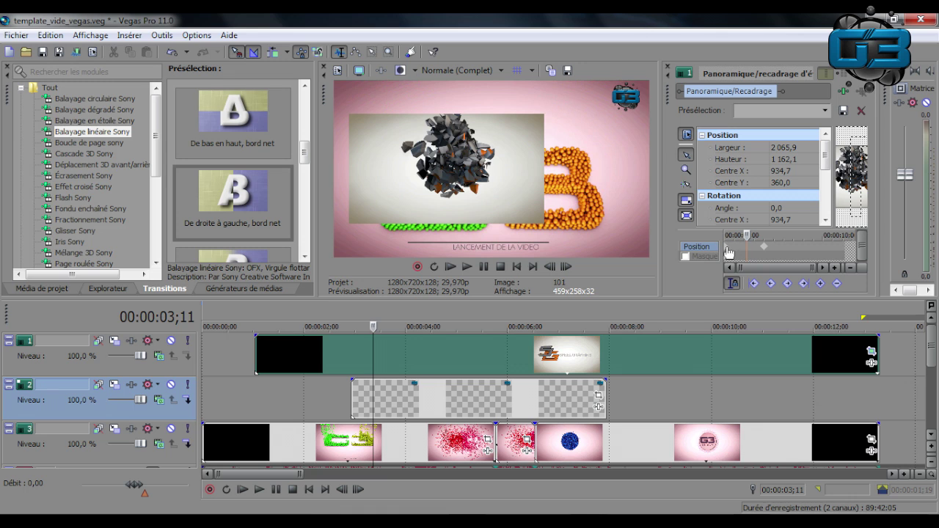
{"action": "mouse_move", "coordinate": [750, 234]}
{"action": "left_mouse_down"}
{"action": "mouse_move", "coordinate": [706, 236]}
{"action": "mouse_move", "coordinate": [766, 235]}
{"action": "left_mouse_up"}
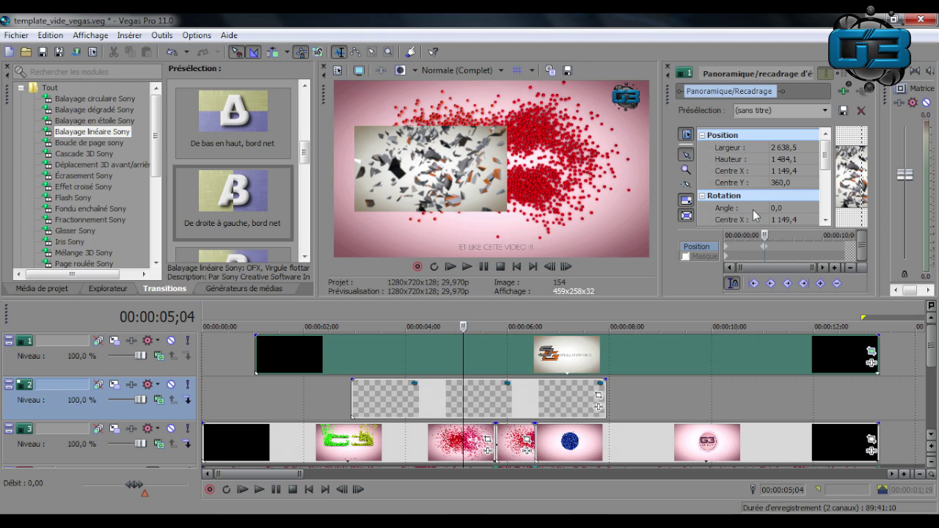
{"action": "left_click", "coordinate": [727, 253]}
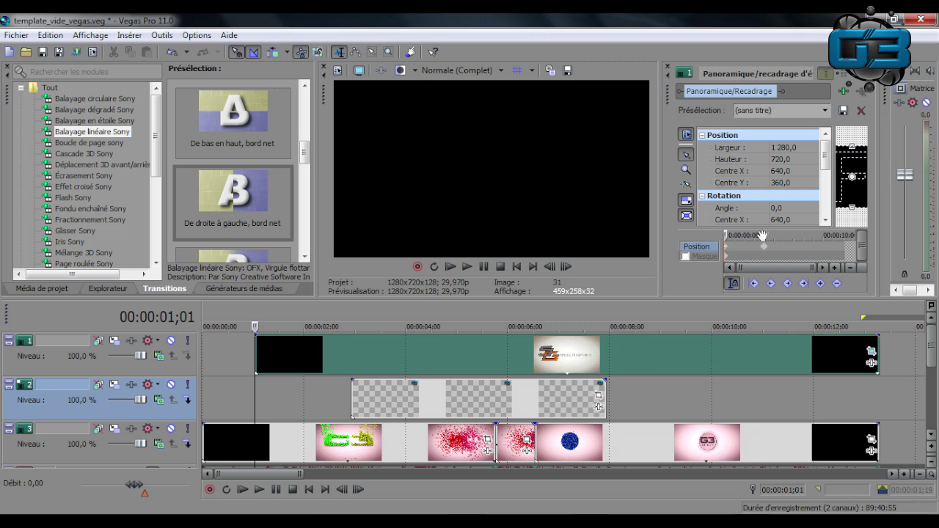
{"action": "left_click_drag", "start_coordinate": [727, 234], "coordinate": [764, 234]}
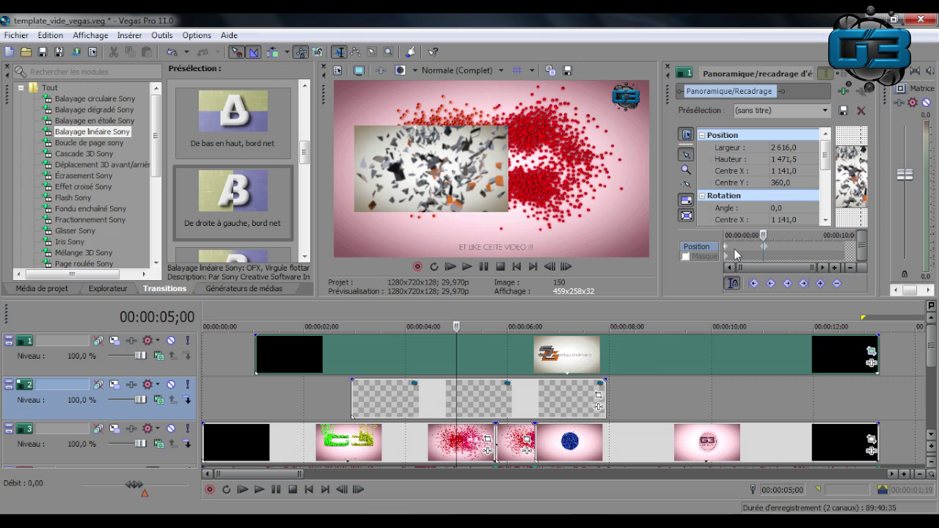
- Scrub the project from 00:00:02;03 to 00:00:11;07 to examine the clip's animated position in an enlarged preview
{"action": "scroll", "coordinate": [627, 360], "scroll_direction": "down", "scroll_amount": 3}
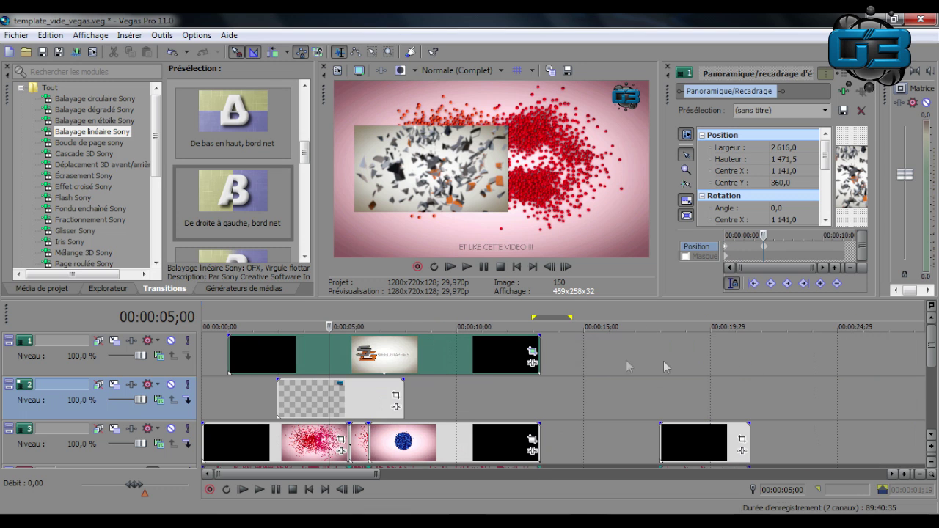
{"action": "scroll", "coordinate": [784, 367], "scroll_direction": "down", "scroll_amount": 3}
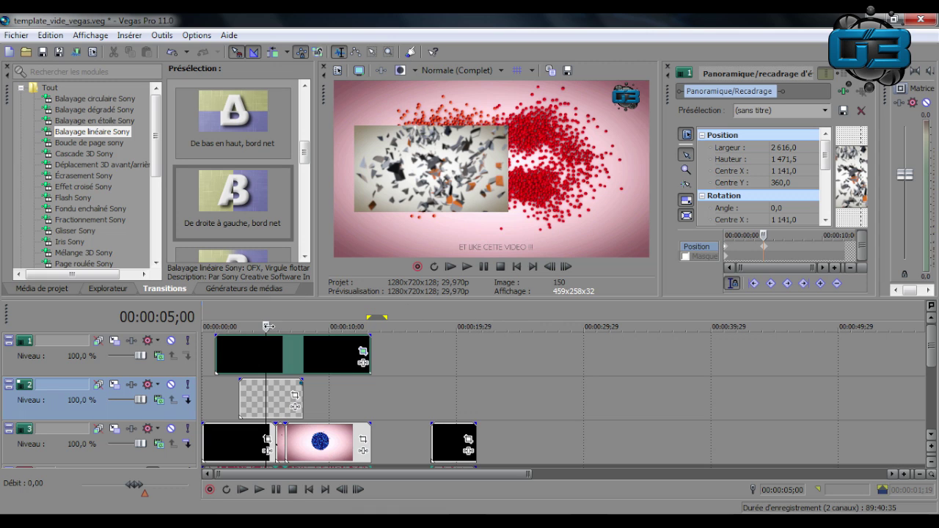
{"action": "left_click", "coordinate": [228, 317]}
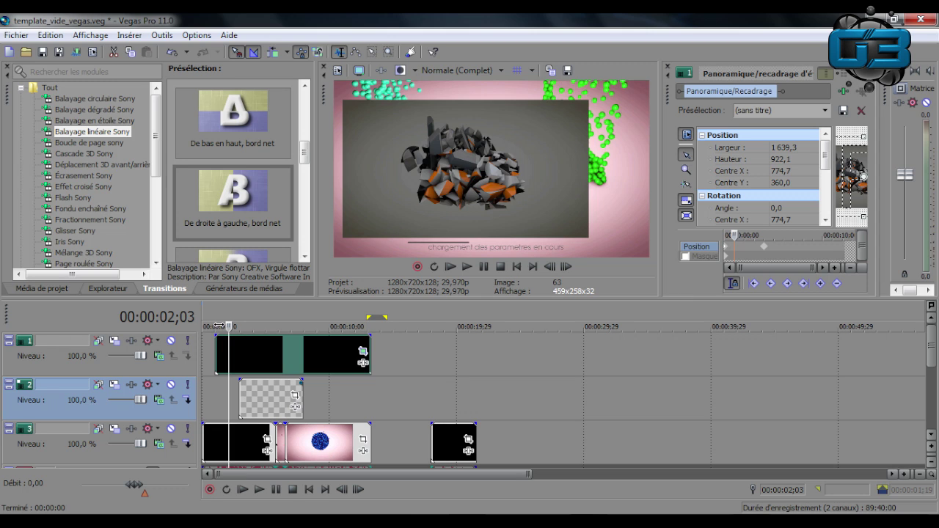
{"action": "left_click_drag", "start_coordinate": [229, 320], "coordinate": [347, 315]}
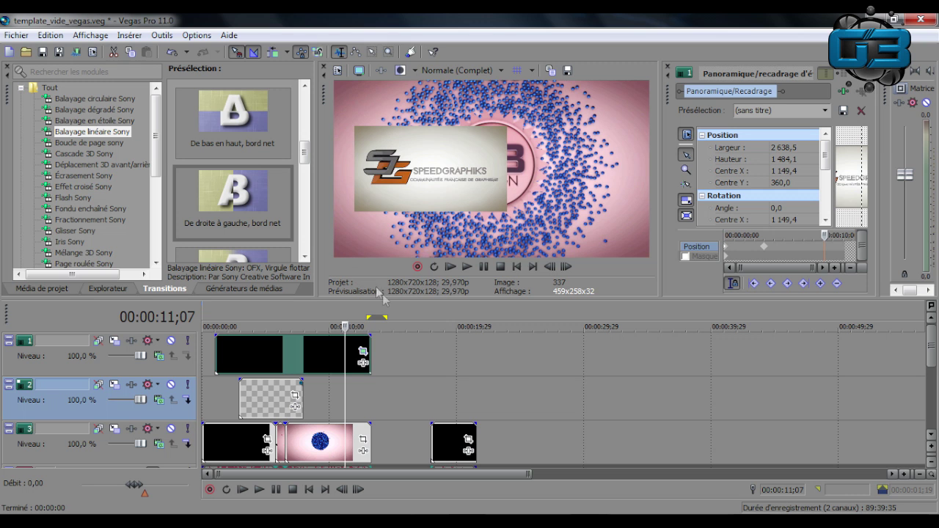
{"action": "left_click_drag", "start_coordinate": [382, 298], "coordinate": [370, 350]}
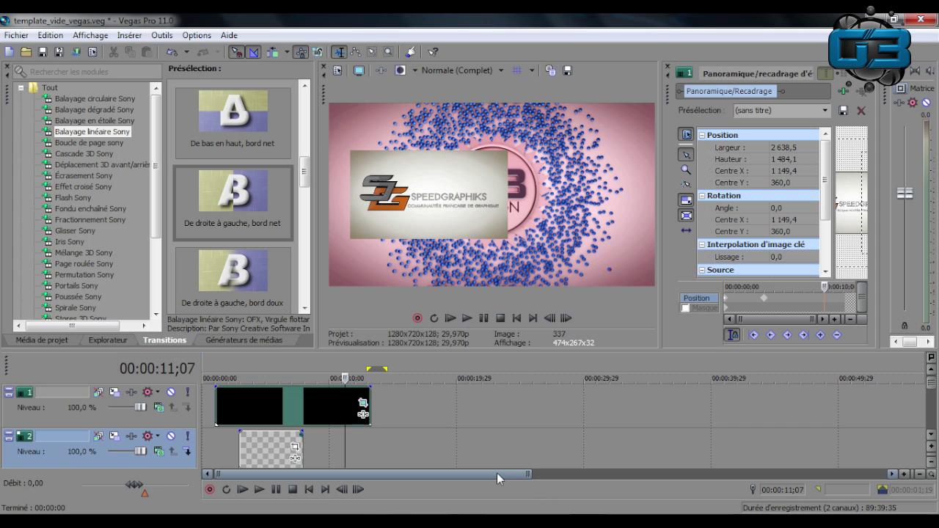
- Open the project's render settings and look through the available output formats
{"action": "left_click", "coordinate": [9, 35]}
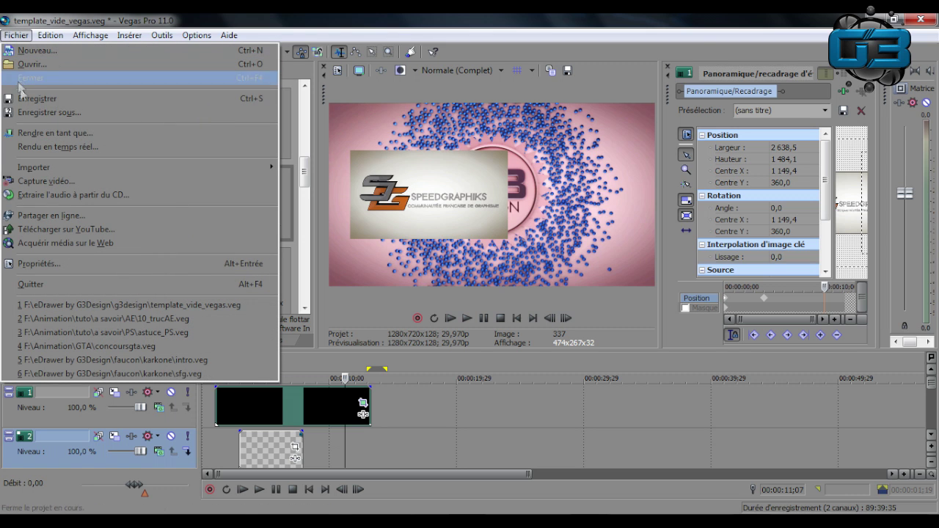
{"action": "left_click", "coordinate": [36, 135]}
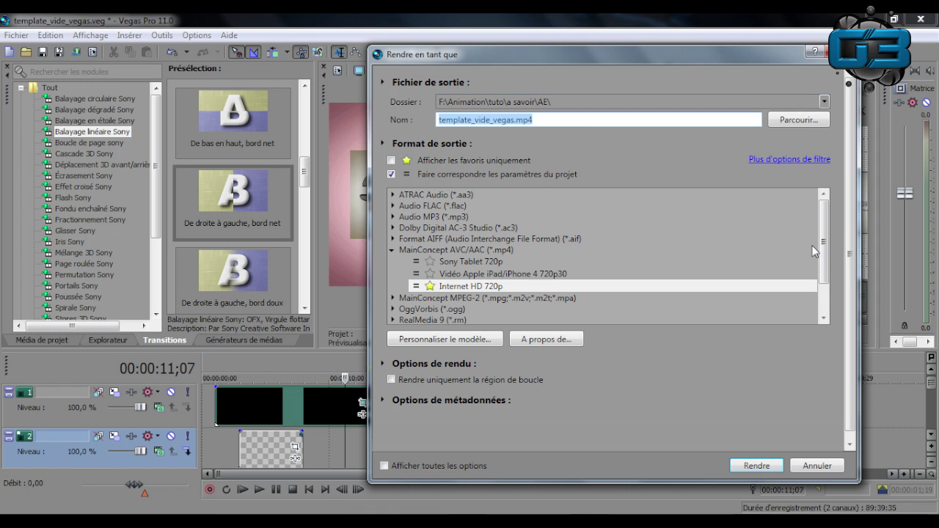
{"action": "left_click_drag", "start_coordinate": [824, 242], "coordinate": [825, 265]}
{"action": "left_click", "coordinate": [393, 251]}
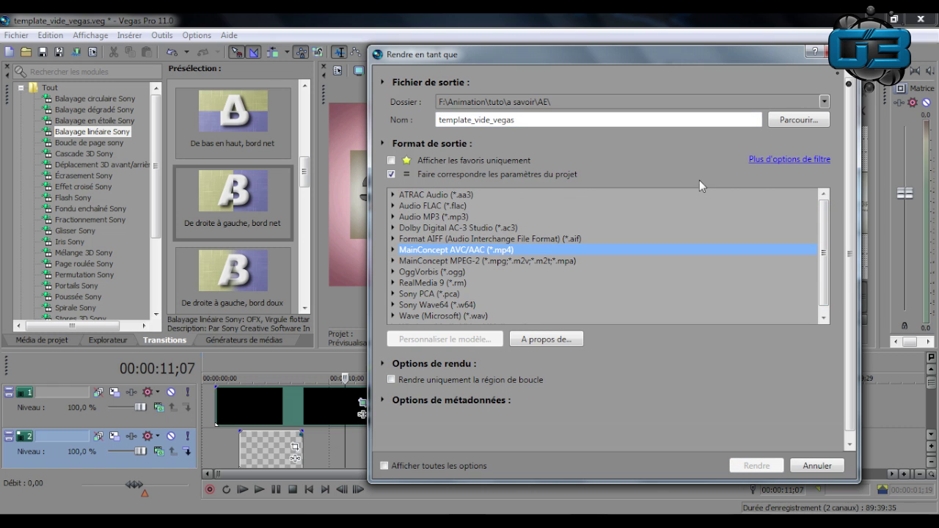
{"action": "mouse_move", "coordinate": [821, 234]}
{"action": "left_mouse_down"}
{"action": "mouse_move", "coordinate": [820, 242]}
{"action": "mouse_move", "coordinate": [820, 233]}
{"action": "left_mouse_up"}
{"action": "left_click_drag", "start_coordinate": [827, 230], "coordinate": [827, 237]}
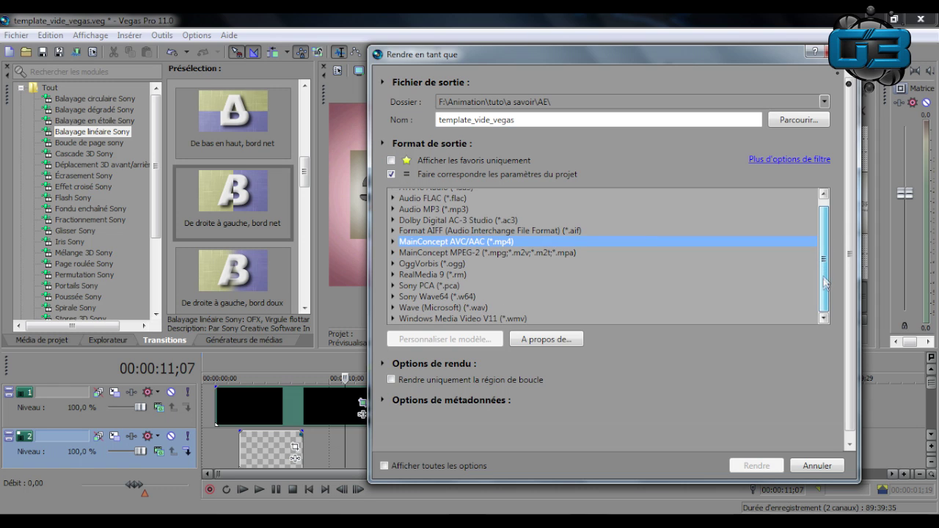
- Examine the render templates under MainConcept AVC/AAC (*.mp4) and Windows Media Video V11 (*.wmv)
{"action": "left_click", "coordinate": [393, 242]}
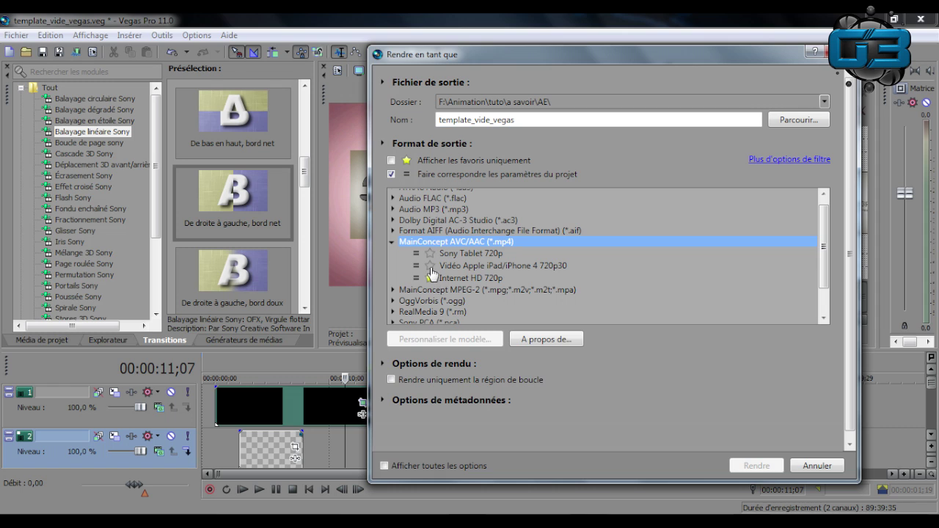
{"action": "left_click_drag", "start_coordinate": [823, 244], "coordinate": [825, 270]}
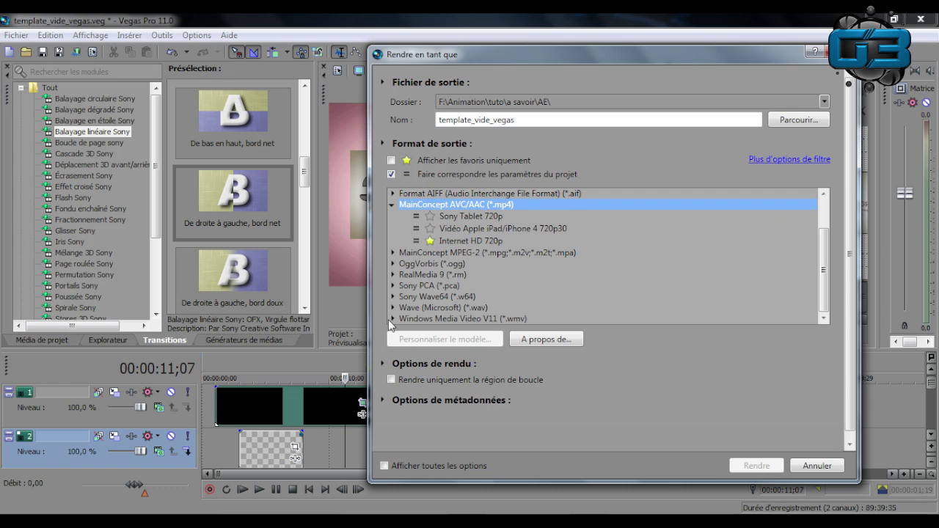
{"action": "left_click", "coordinate": [392, 319]}
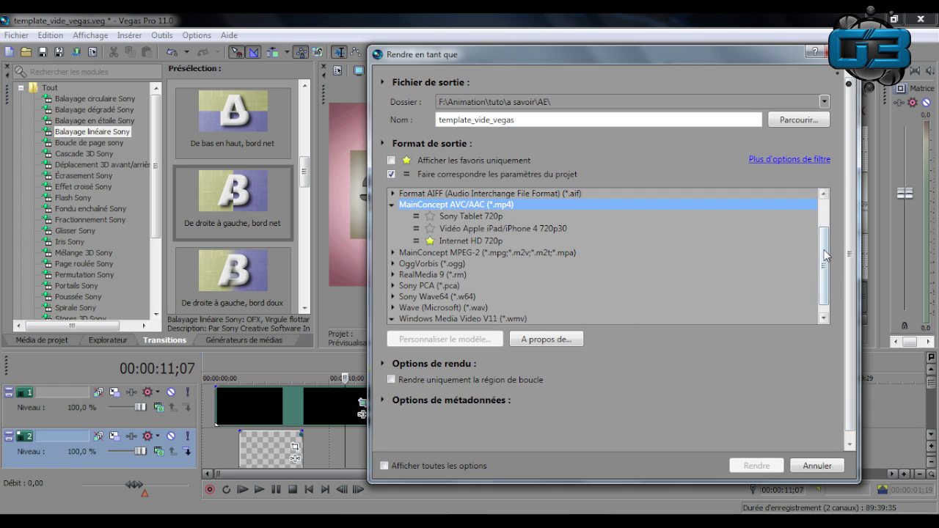
{"action": "scroll", "coordinate": [825, 256], "scroll_direction": "down", "scroll_amount": 1}
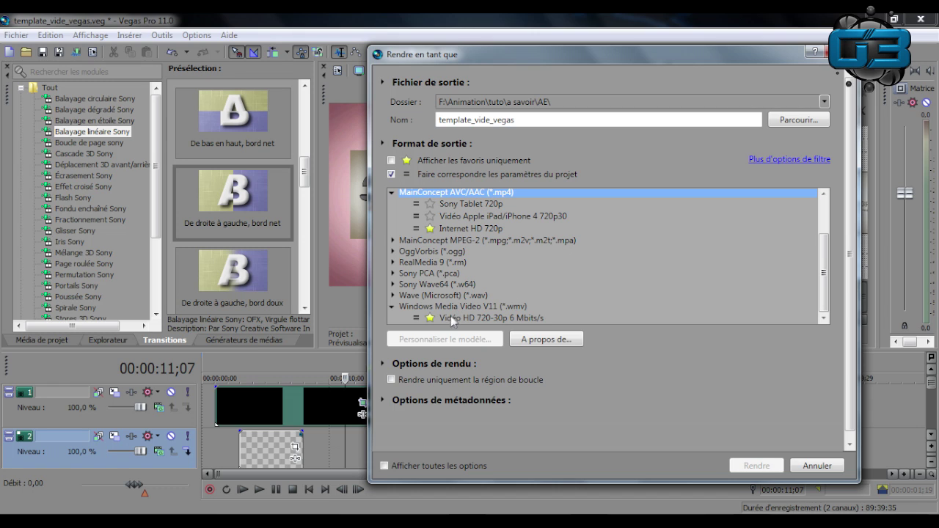
{"action": "mouse_move", "coordinate": [822, 242]}
{"action": "left_mouse_down"}
{"action": "mouse_move", "coordinate": [826, 208]}
{"action": "mouse_move", "coordinate": [826, 244]}
{"action": "left_mouse_up"}
{"action": "left_click_drag", "start_coordinate": [822, 264], "coordinate": [823, 230]}
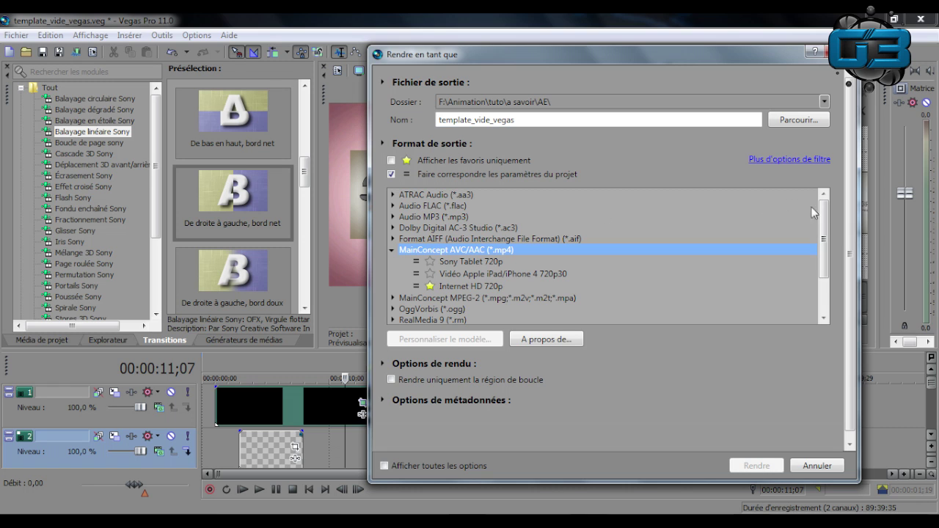
- Choose the MainConcept AVC/AAC "Internet HD 720p" template and close the render settings without rendering
{"action": "left_click_drag", "start_coordinate": [824, 232], "coordinate": [827, 206]}
{"action": "left_click", "coordinate": [460, 287]}
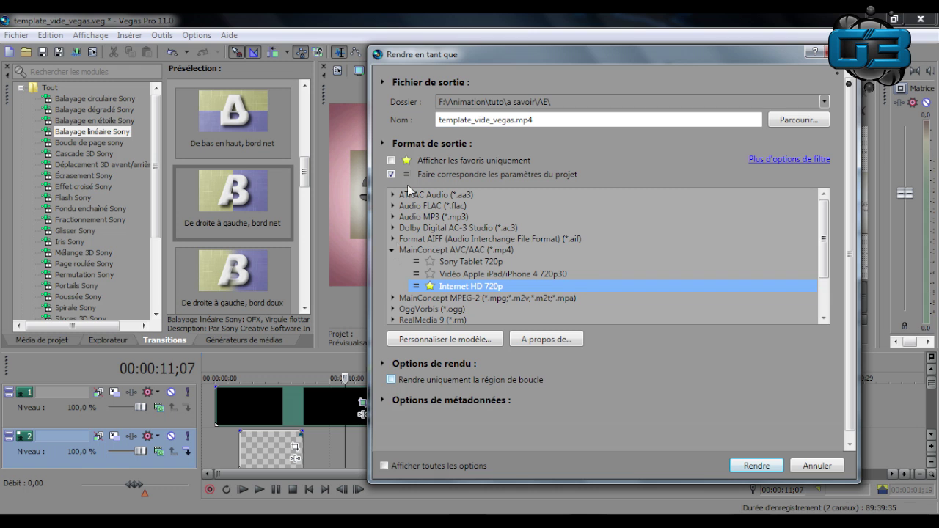
{"action": "left_click_drag", "start_coordinate": [457, 62], "coordinate": [740, 58]}
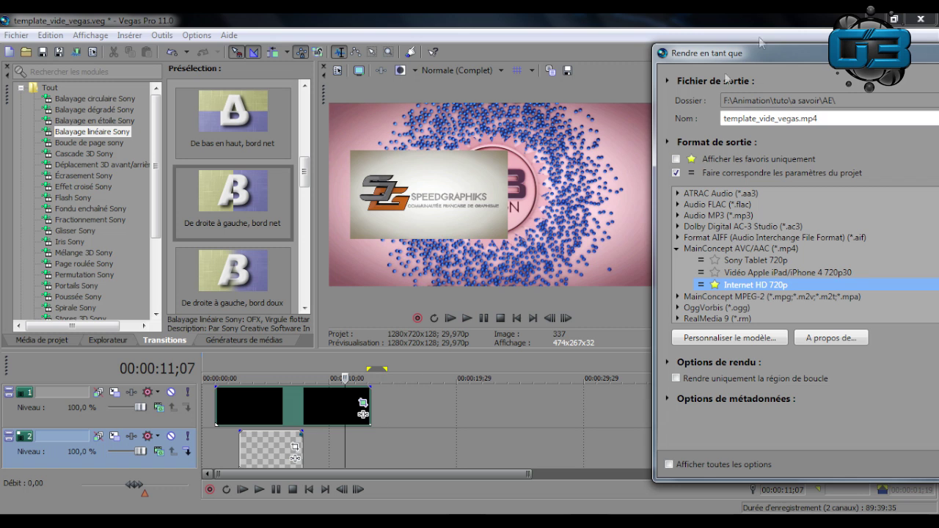
{"action": "left_click_drag", "start_coordinate": [785, 50], "coordinate": [309, 61]}
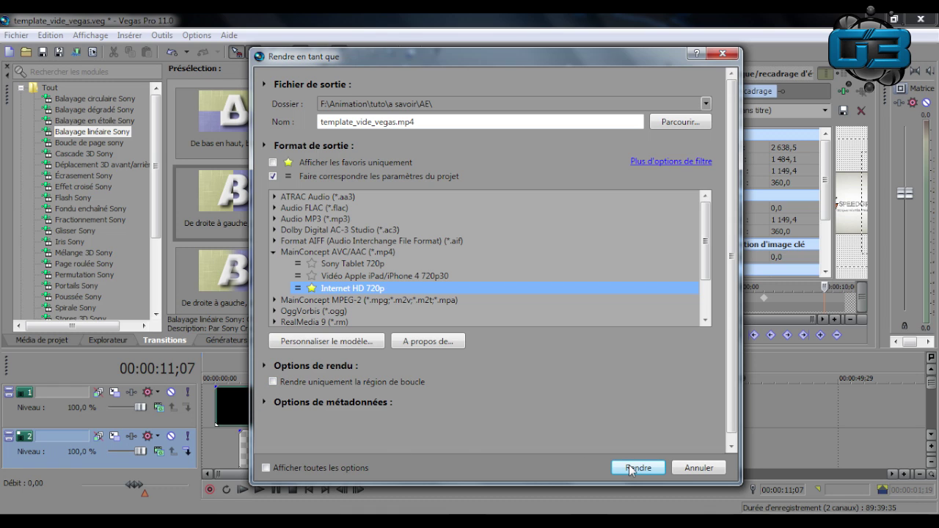
{"action": "left_click", "coordinate": [722, 53]}
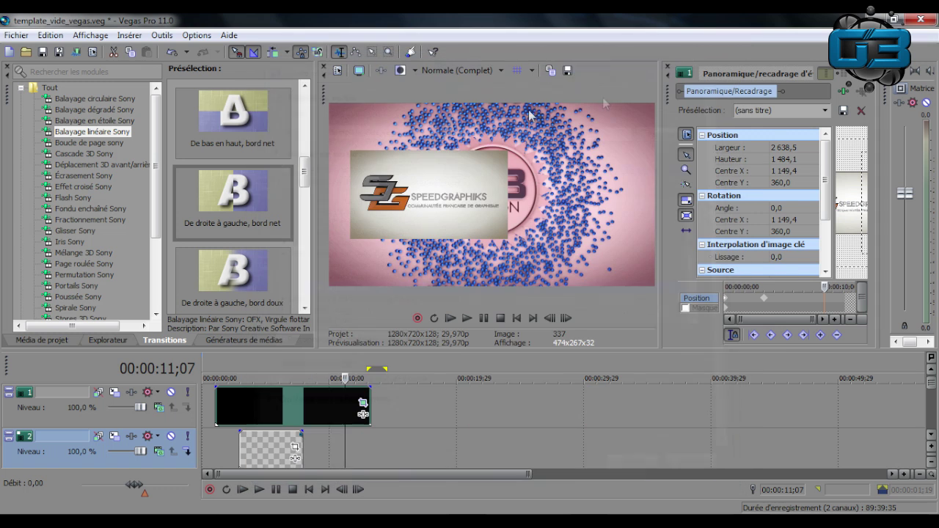